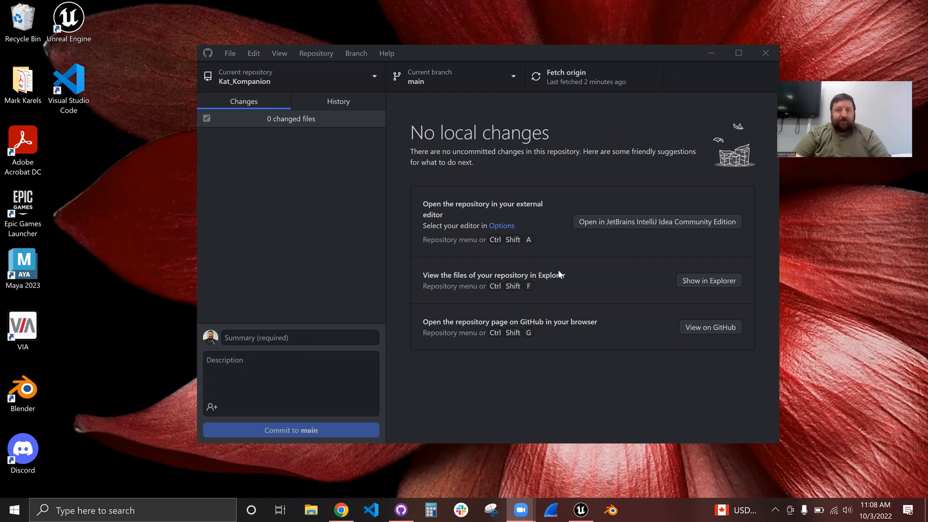
Start creating a new repository in GitHub Desktop and name it GitTest.
left_click(581, 508)
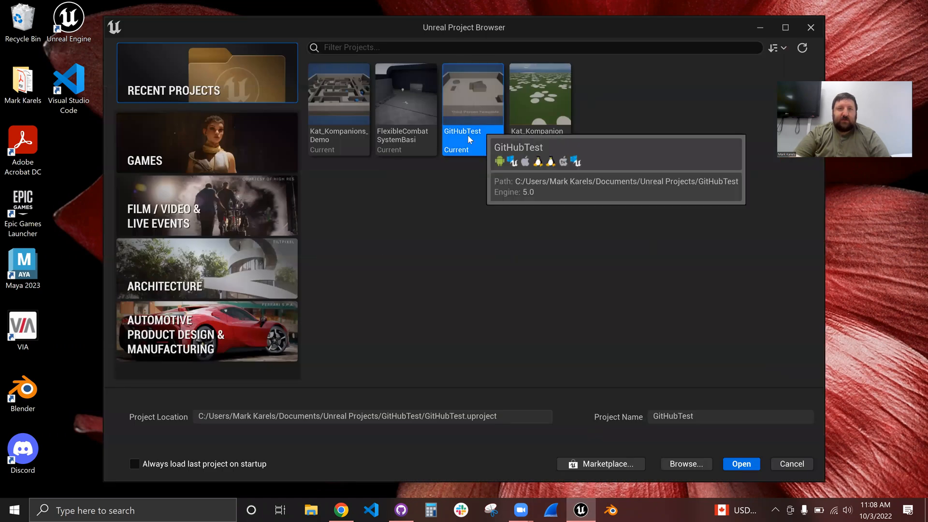
left_click(750, 29)
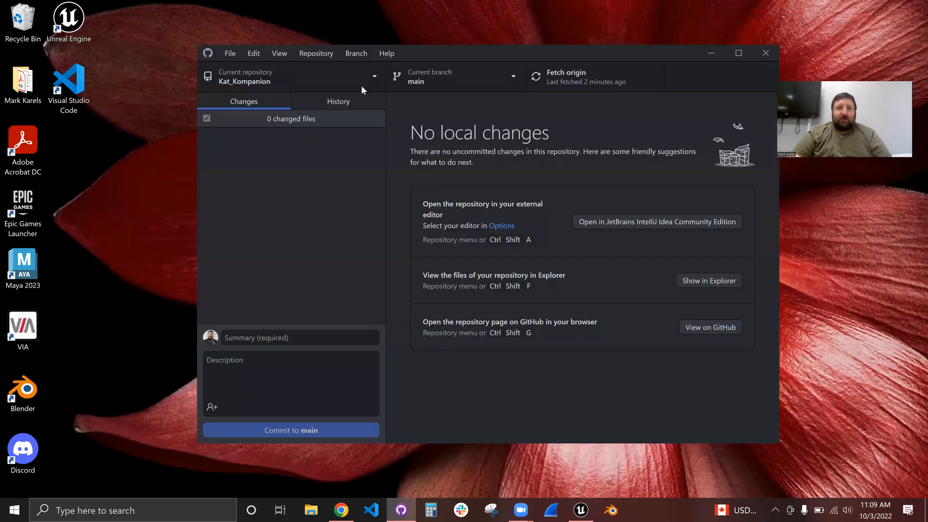
left_click(339, 89)
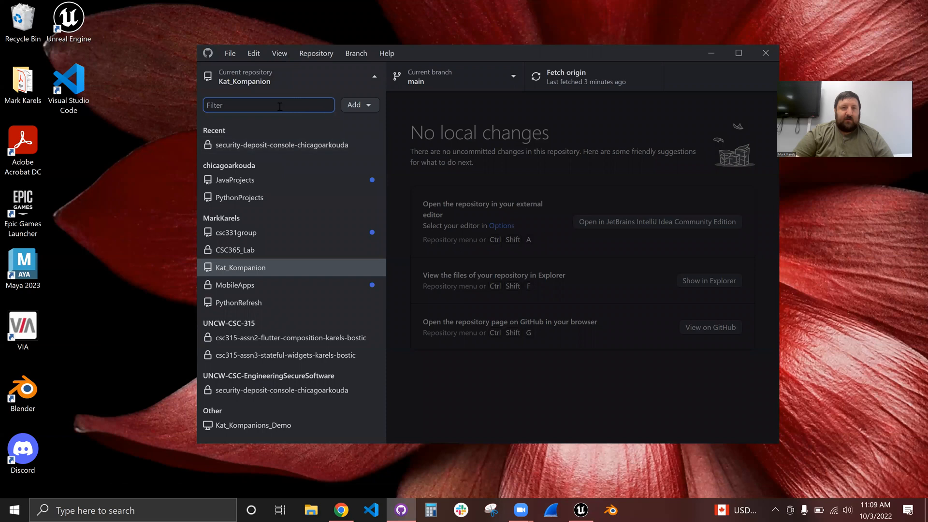
left_click(361, 106)
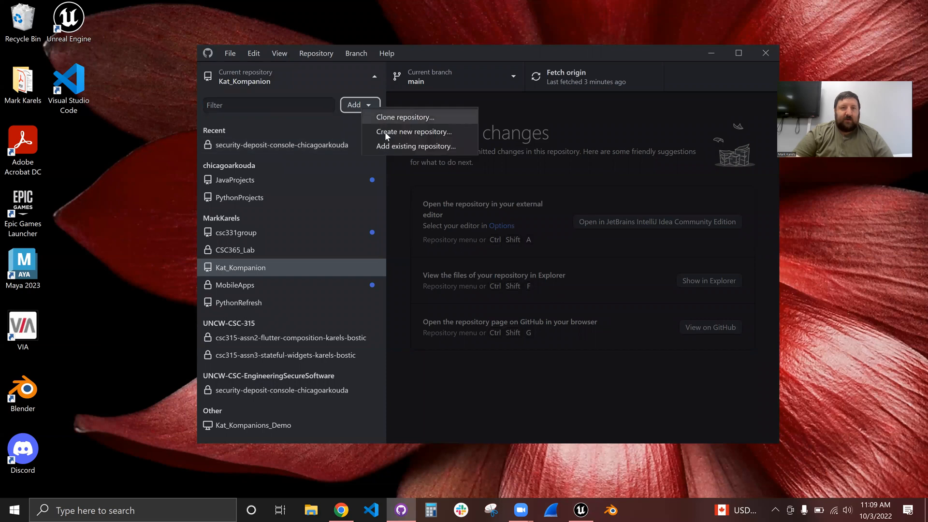
left_click(384, 131)
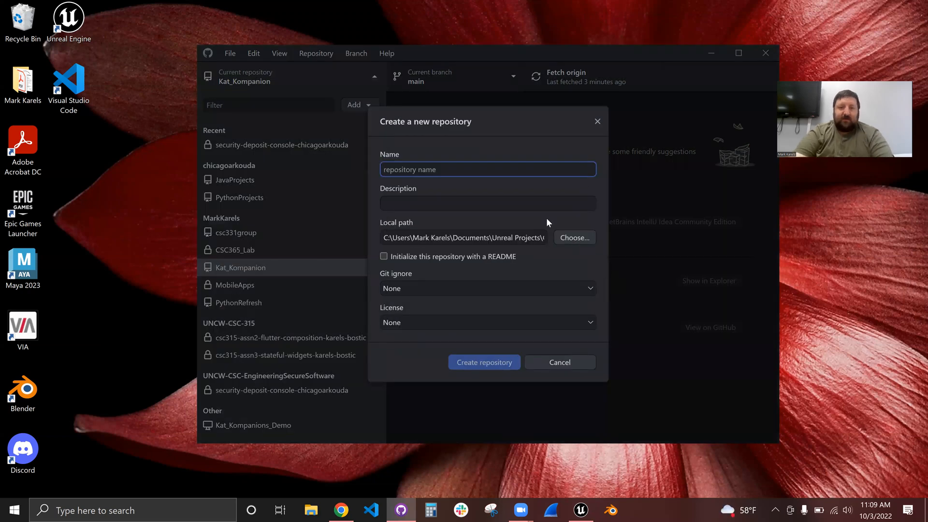
type("GitTest")
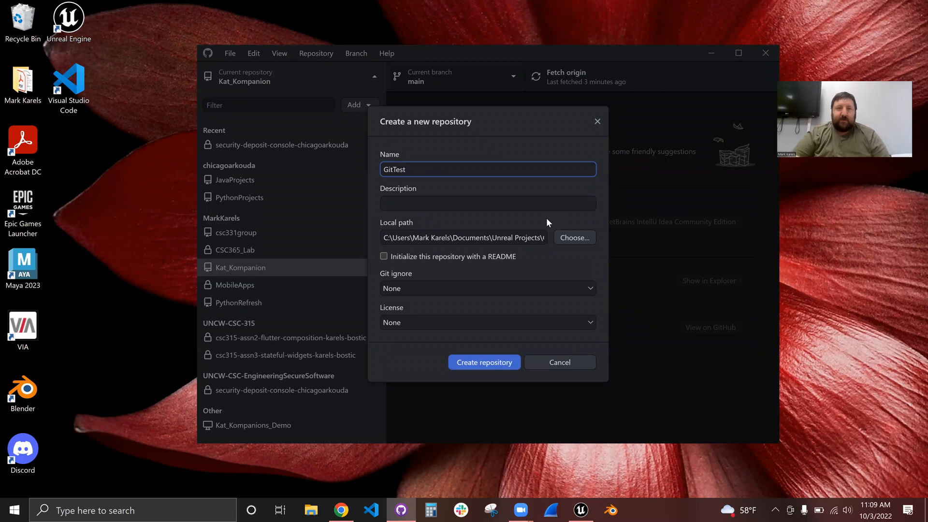
Set the new repository's local path to the GitHubTest folder inside Documents > Unreal Projects.
left_click(570, 239)
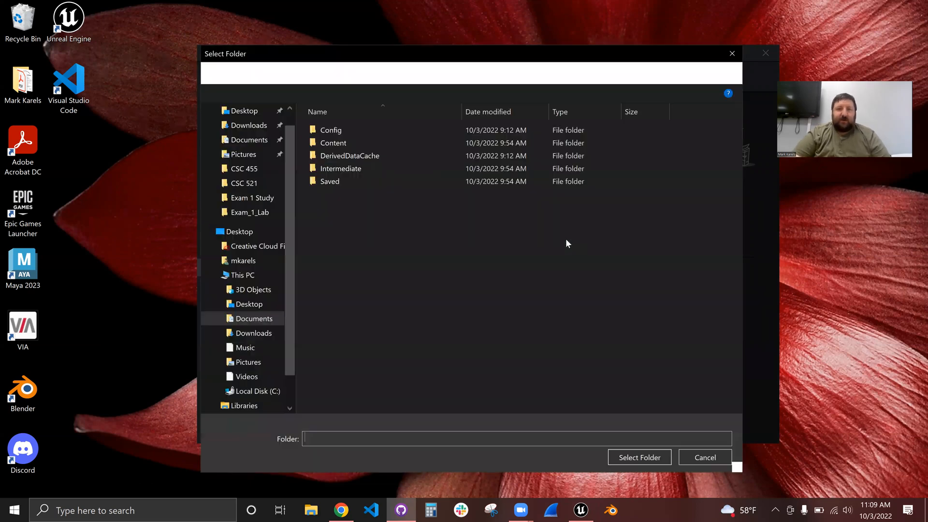
left_click(337, 72)
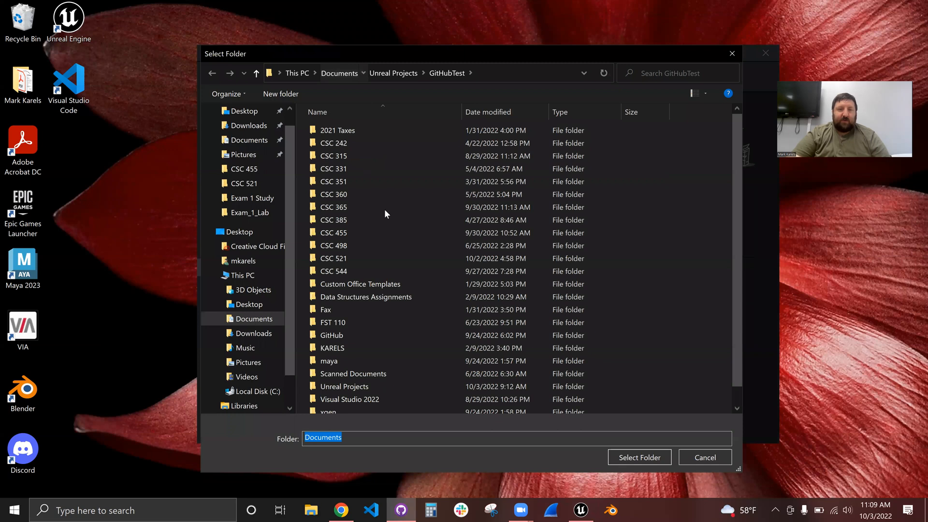
scroll(367, 349, "down", 1)
double_click(359, 369)
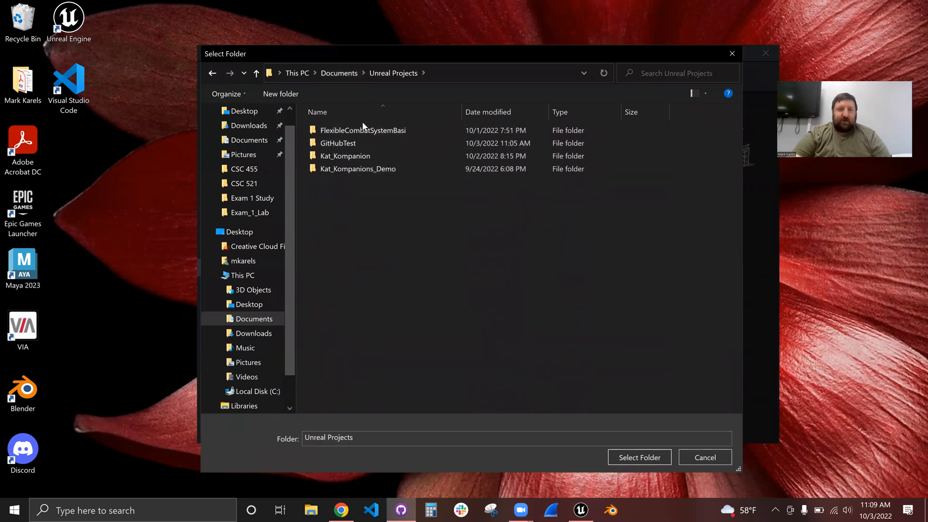
left_click(353, 143)
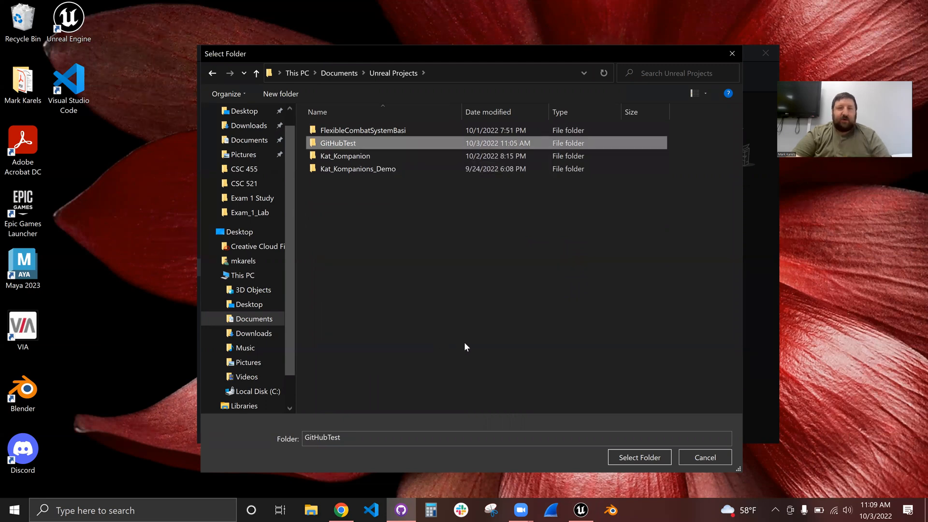
left_click(658, 460)
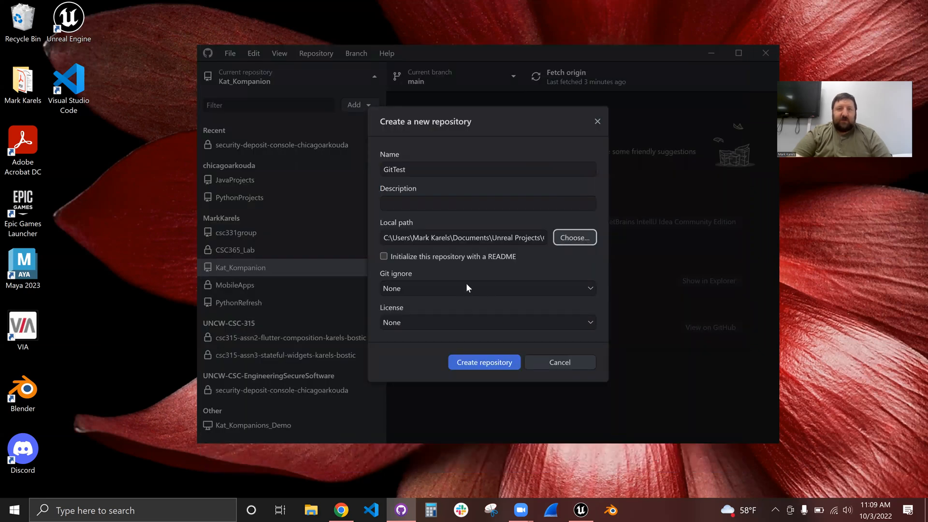
Choose the UnrealEngine Git ignore template and create the repository.
left_click(466, 288)
scroll(481, 367, "down", 15)
scroll(480, 369, "down", 15)
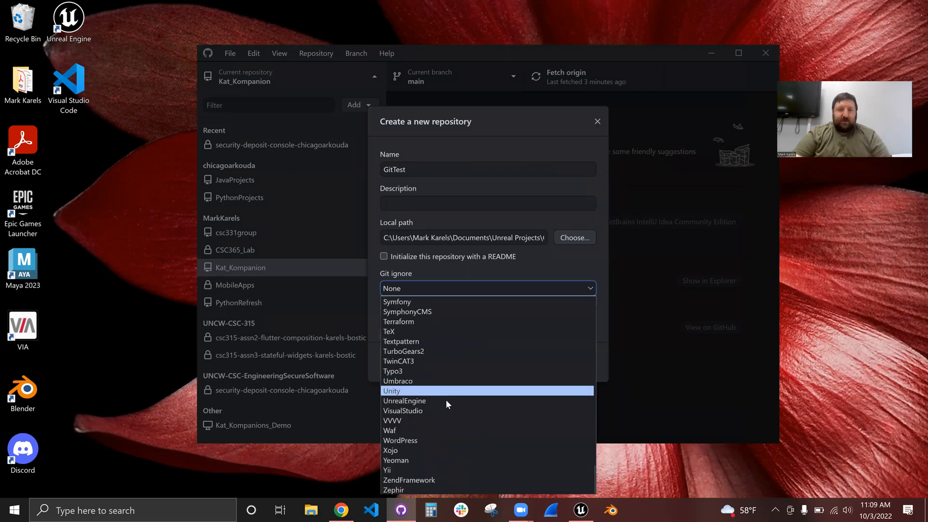
left_click(447, 401)
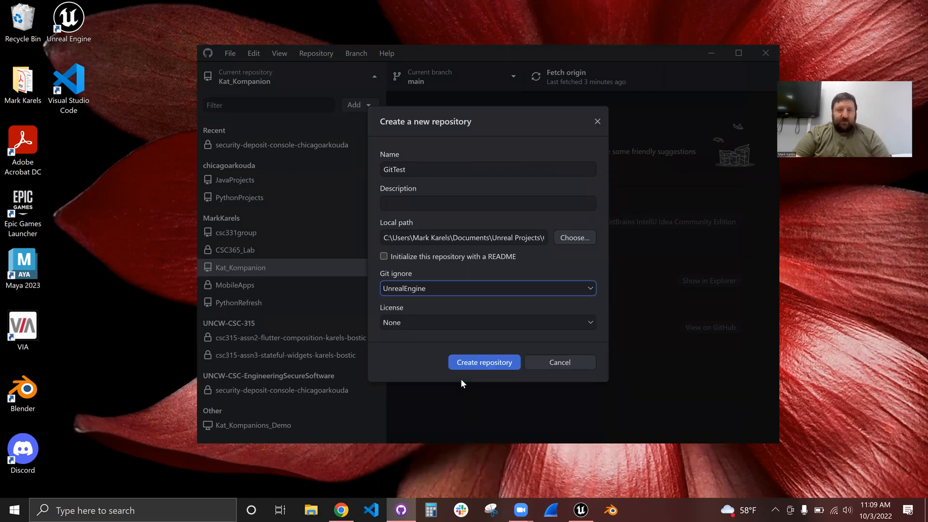
left_click(477, 364)
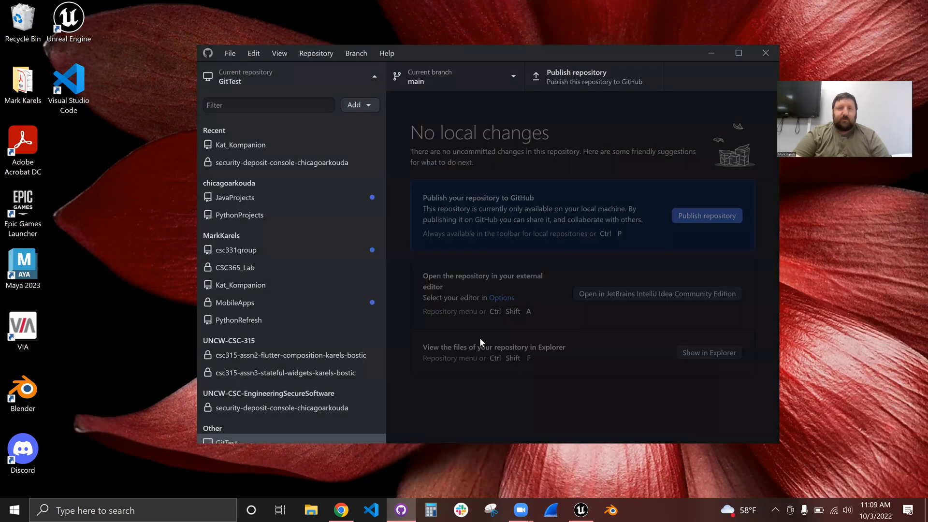
Publish the GitTest repository to GitHub.com as public, with the code not kept private, and close the repository list.
left_click(614, 83)
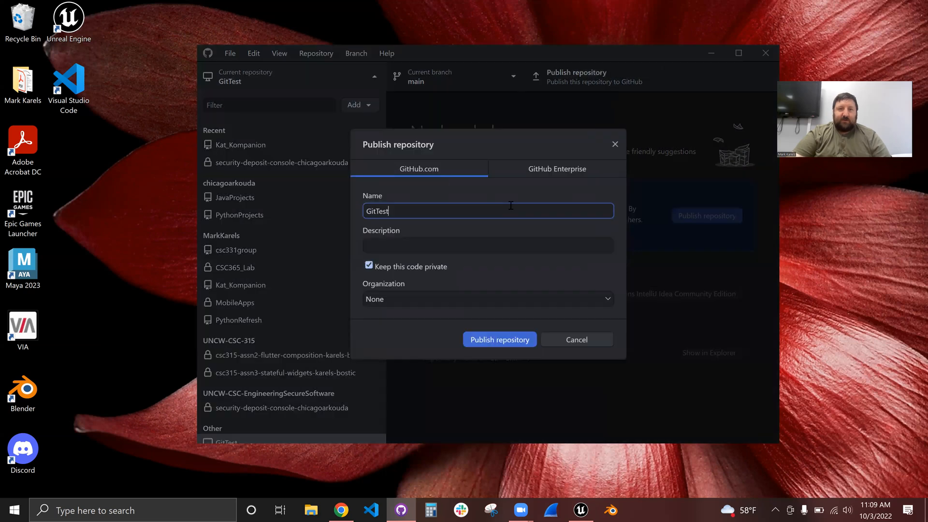
left_click(370, 265)
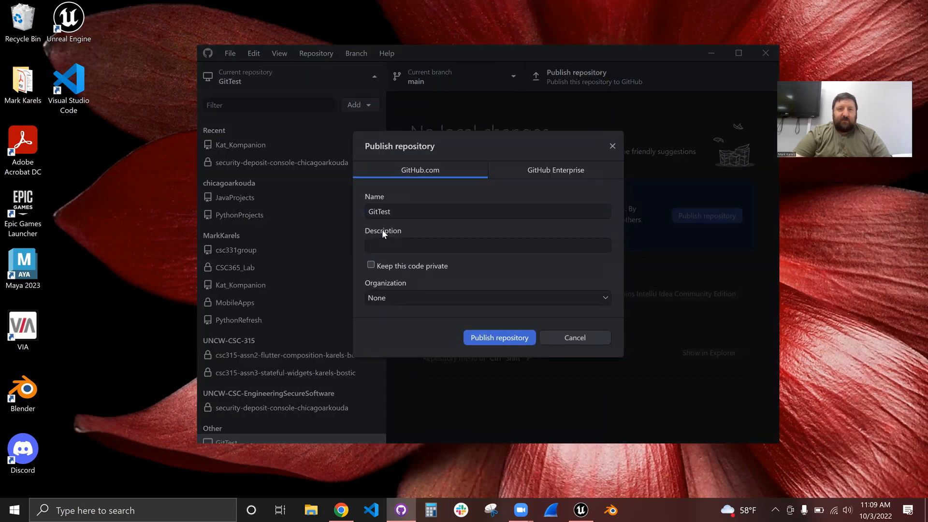
left_click(497, 338)
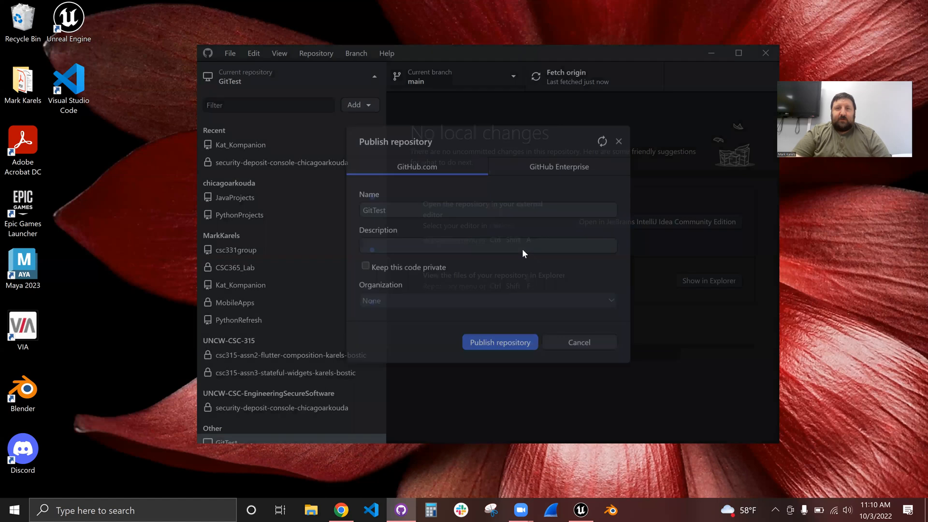
left_click(374, 75)
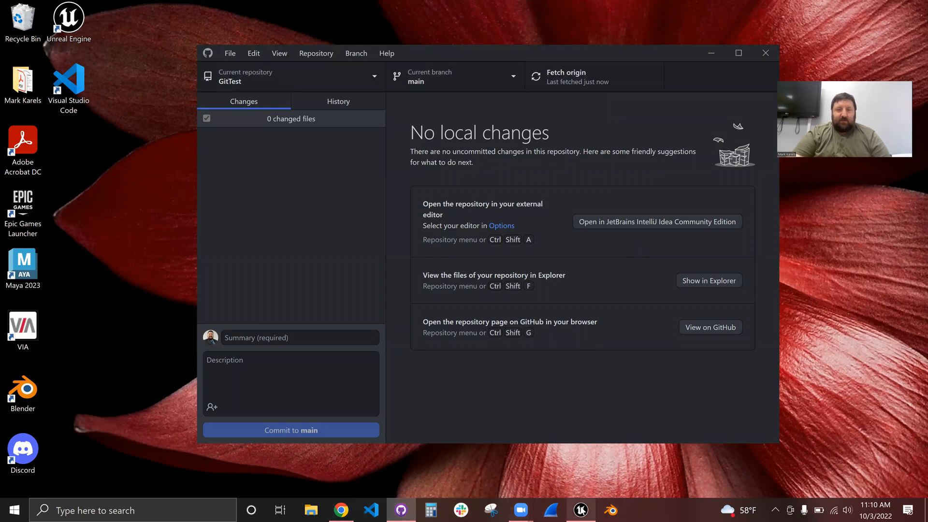
Open the GitHubTest project folder under Documents > Unreal Projects in File Explorer.
left_click(311, 510)
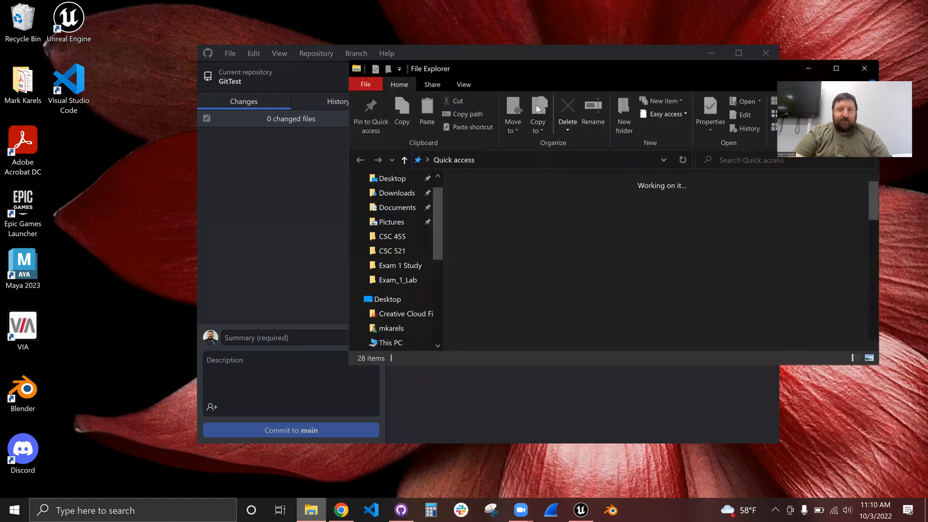
left_click_drag(532, 70, 463, 72)
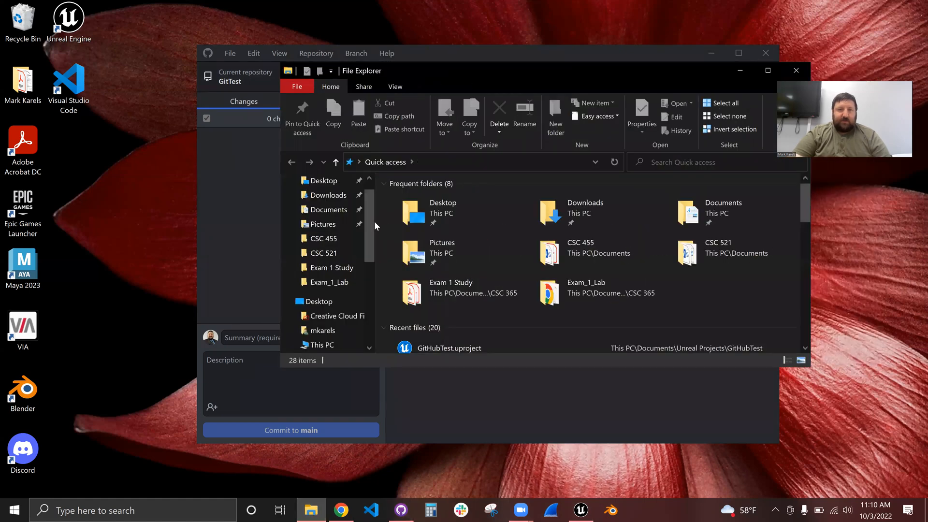
left_click(322, 213)
scroll(431, 292, "down", 5)
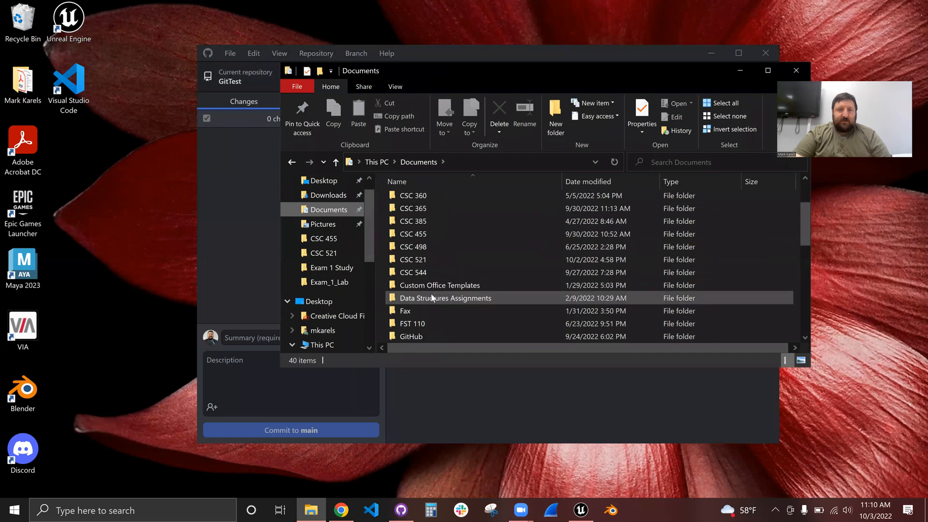
double_click(432, 311)
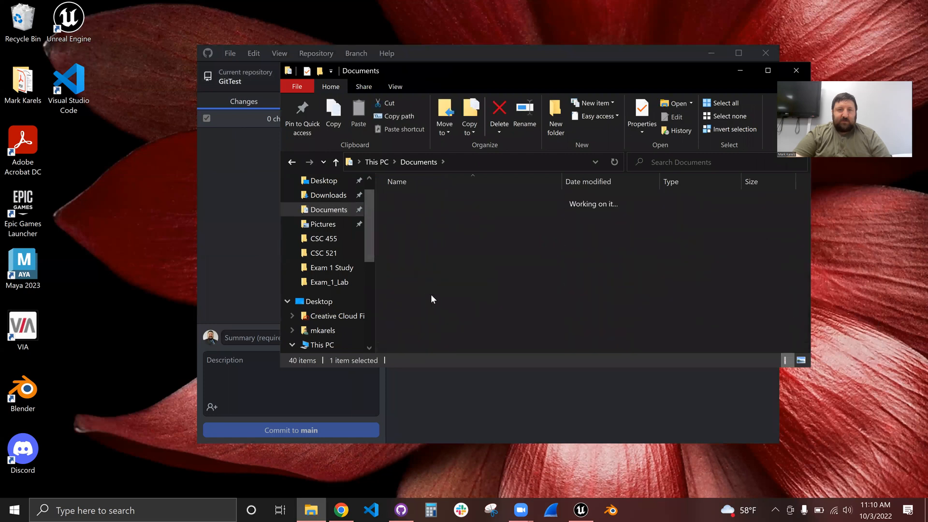
double_click(418, 212)
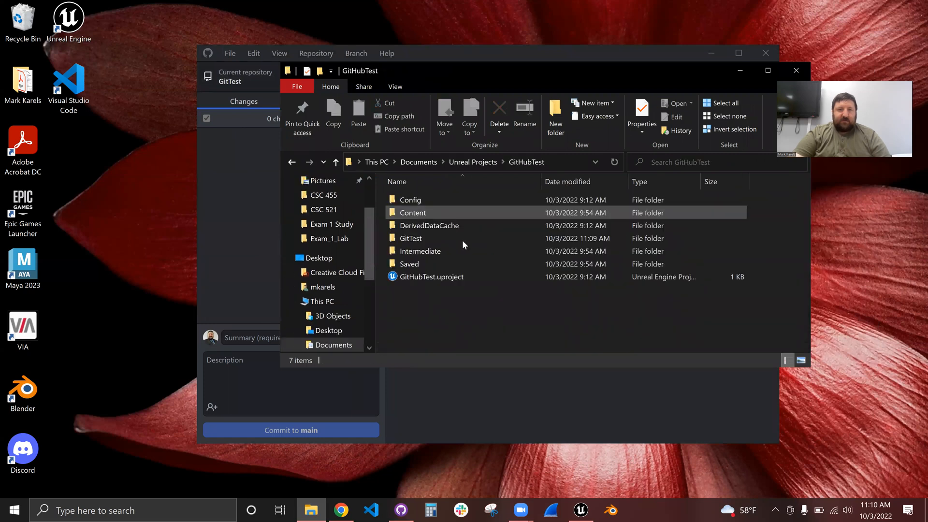
Move all other Unreal project folders and GitHubTest.uproject into the GitTest subfolder, check its contents and close File Explorer.
left_click(448, 239)
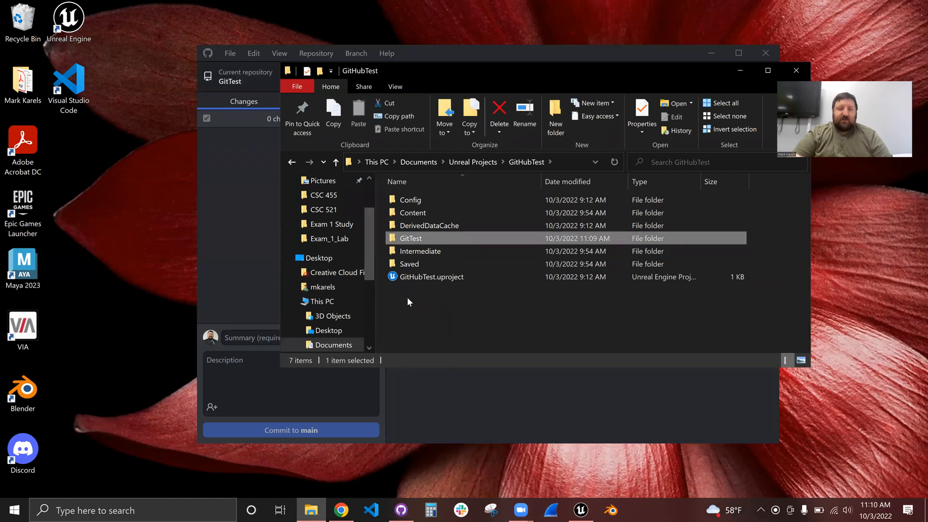
left_click_drag(406, 297, 411, 239)
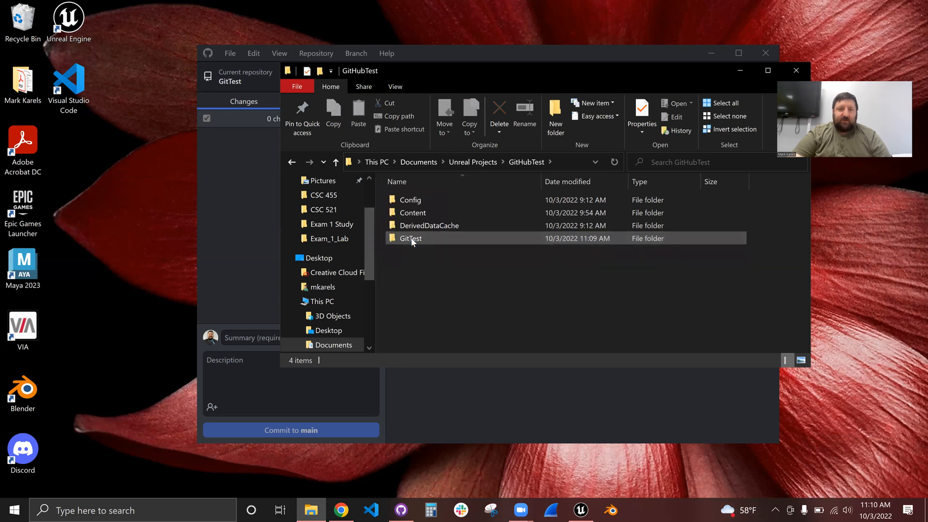
left_click_drag(383, 194, 411, 239)
double_click(427, 201)
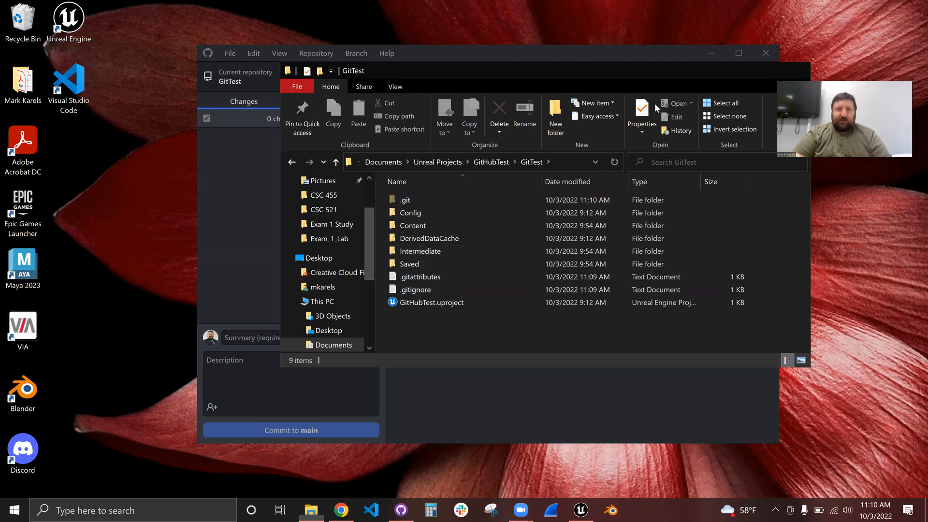
left_click(796, 70)
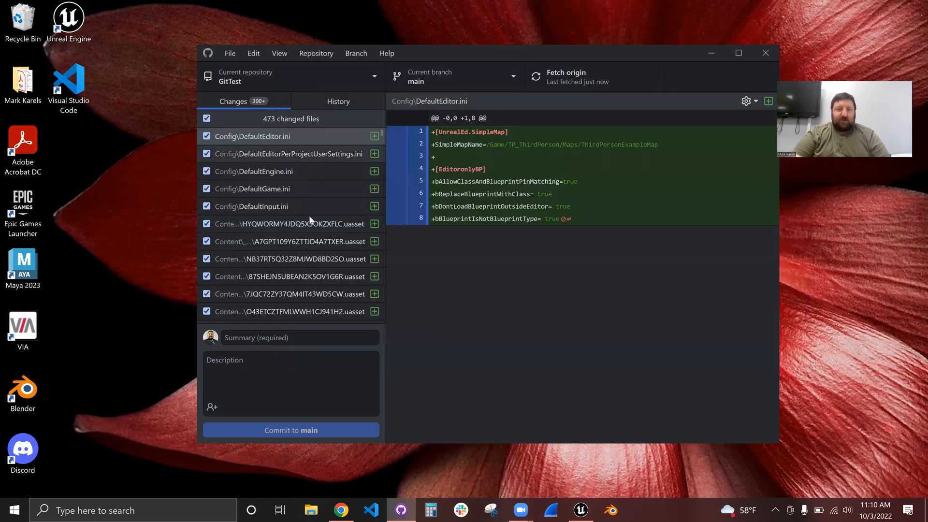
Commit all changed files to main with the summary "Initial Push" and push the commit to origin.
scroll(308, 243, "down", 1)
left_click(313, 336)
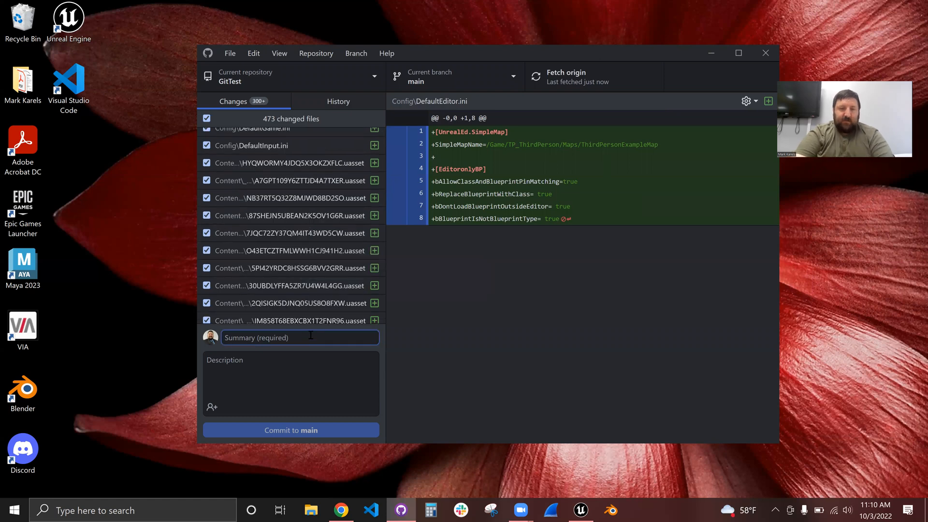
type("Initial Push")
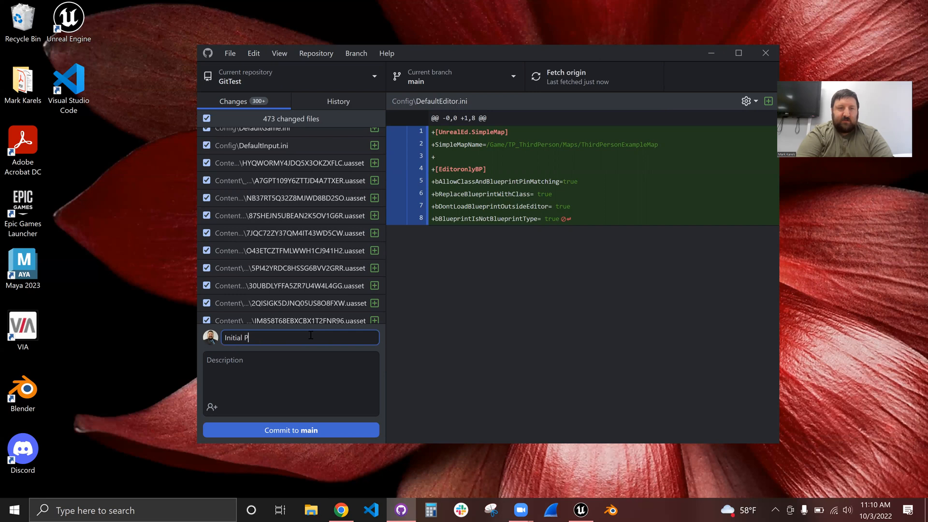
left_click(292, 433)
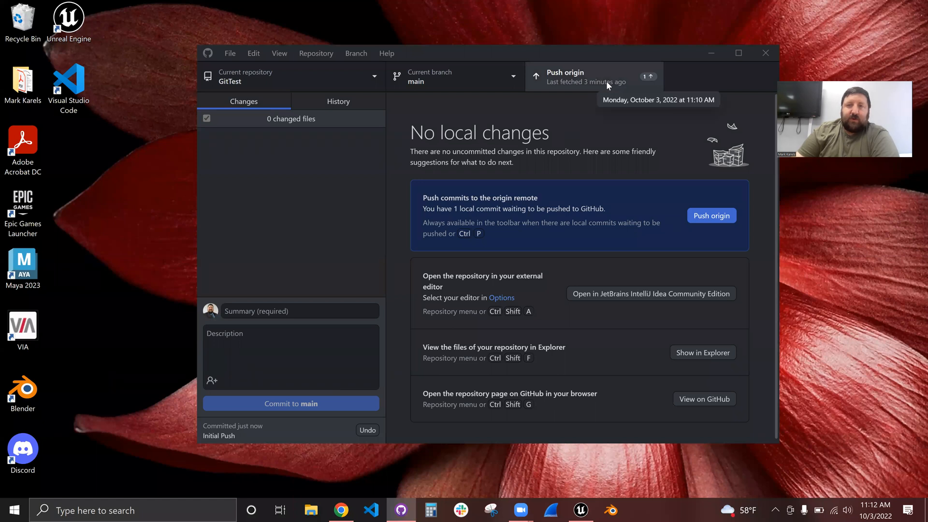
left_click(606, 80)
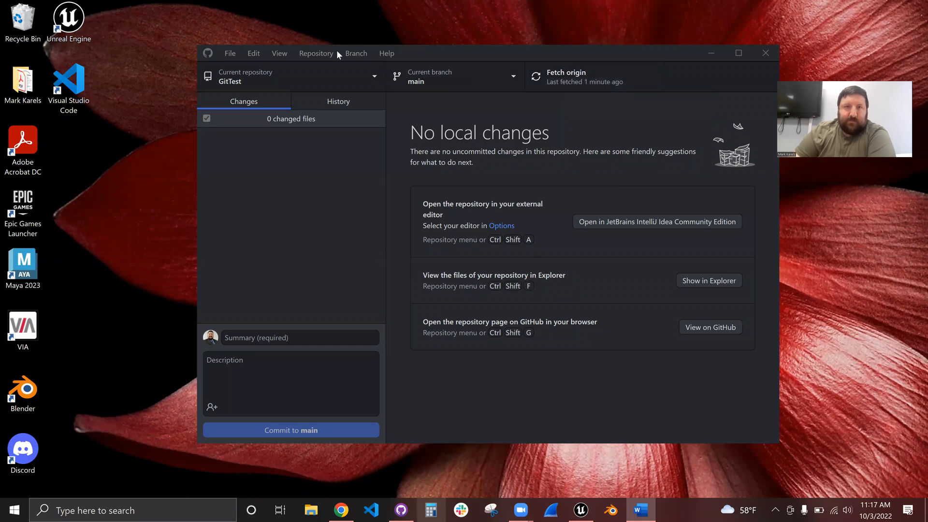
Switch to the GitTest repository page in the Chrome browser, maximize the window and reload the page to check the pushed files.
key("alt+Tab")
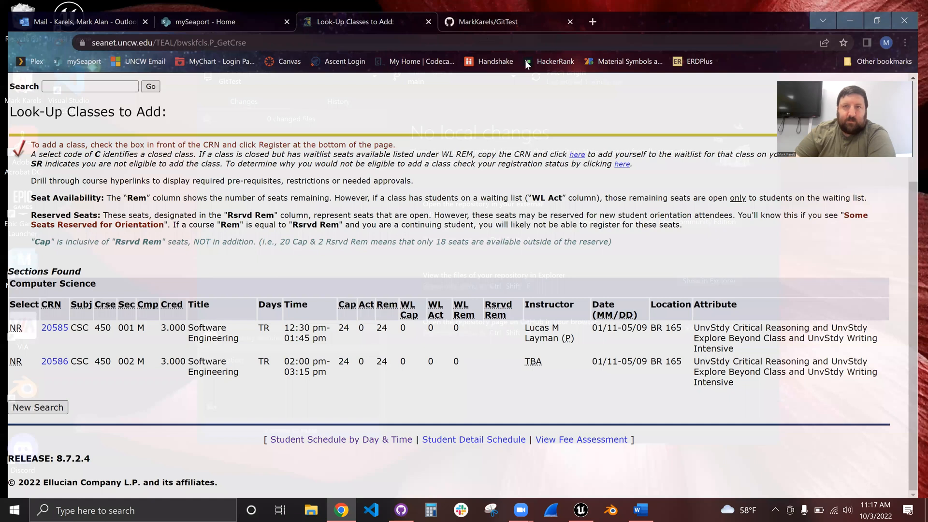
double_click(786, 16)
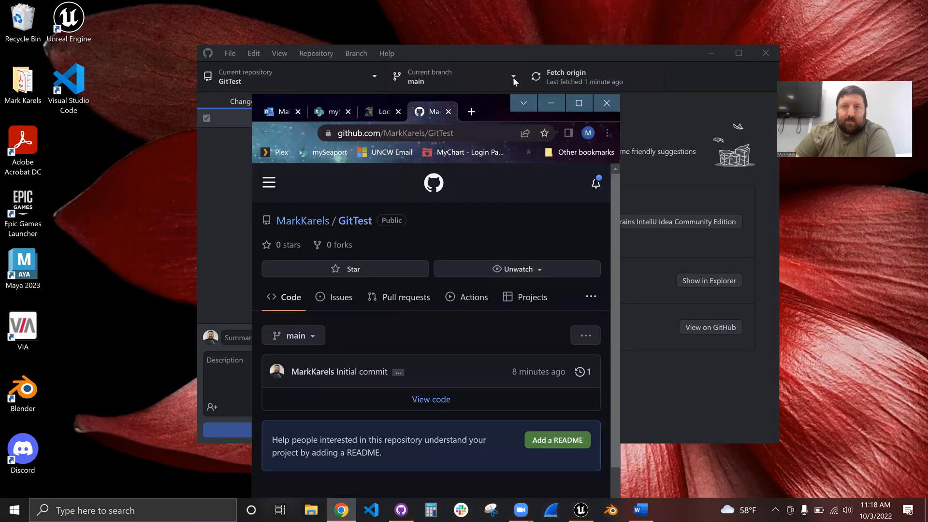
double_click(555, 97)
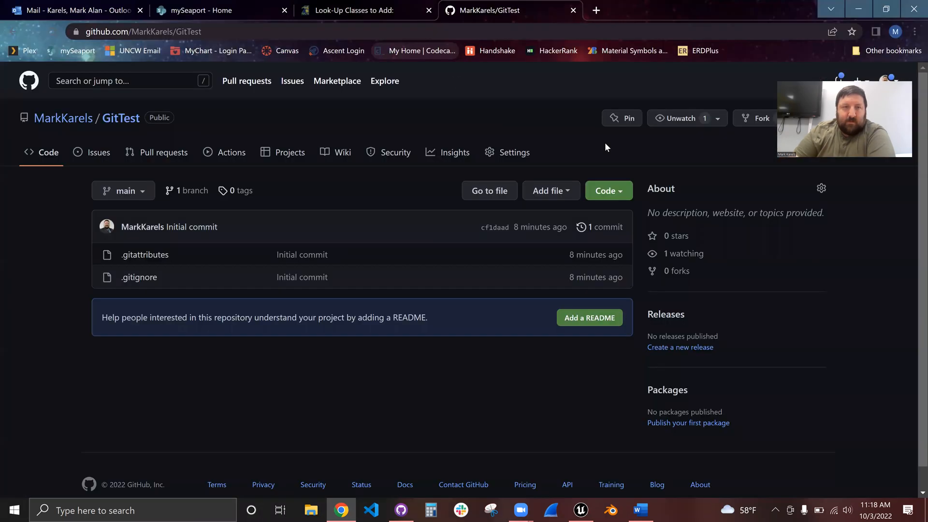
left_click(51, 30)
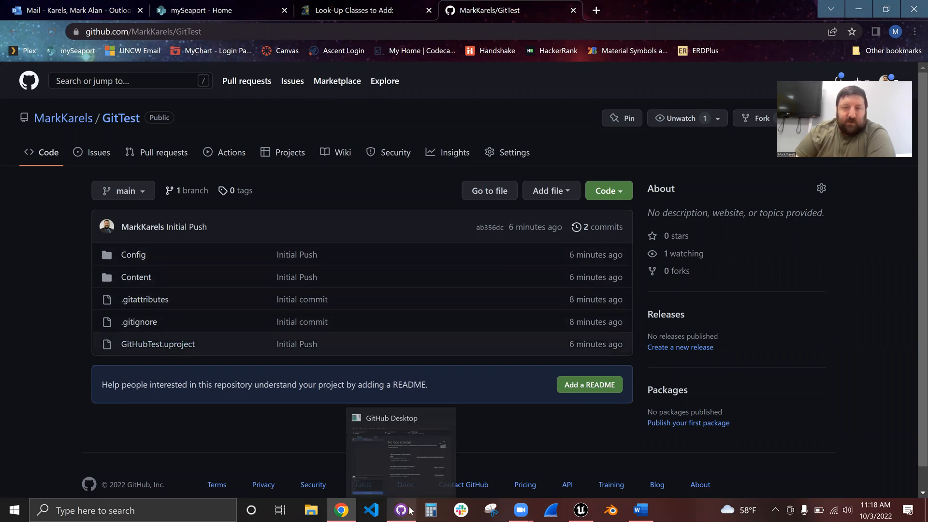
Switch to the Unreal Project Browser and open GitHubTest.uproject from the GitTest folder under Unreal Projects > GitHubTest.
left_click(581, 510)
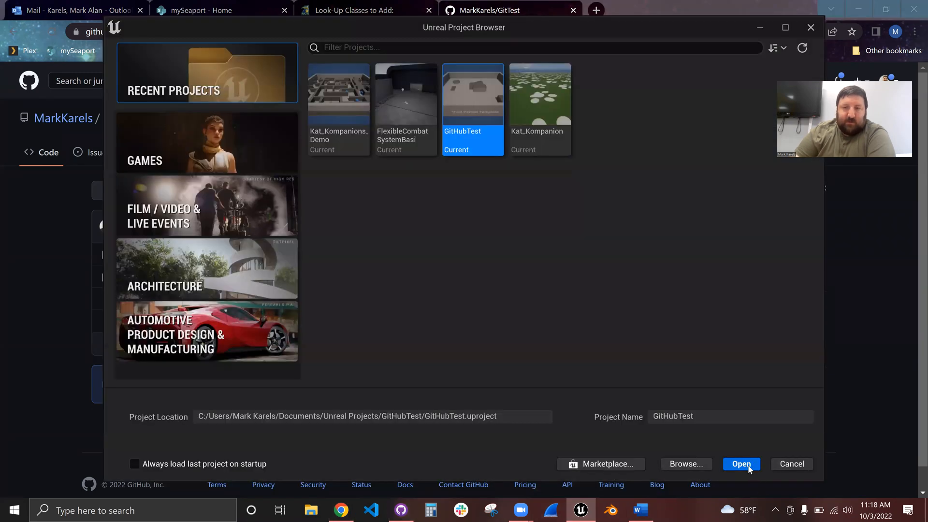
left_click(750, 465)
left_click(511, 280)
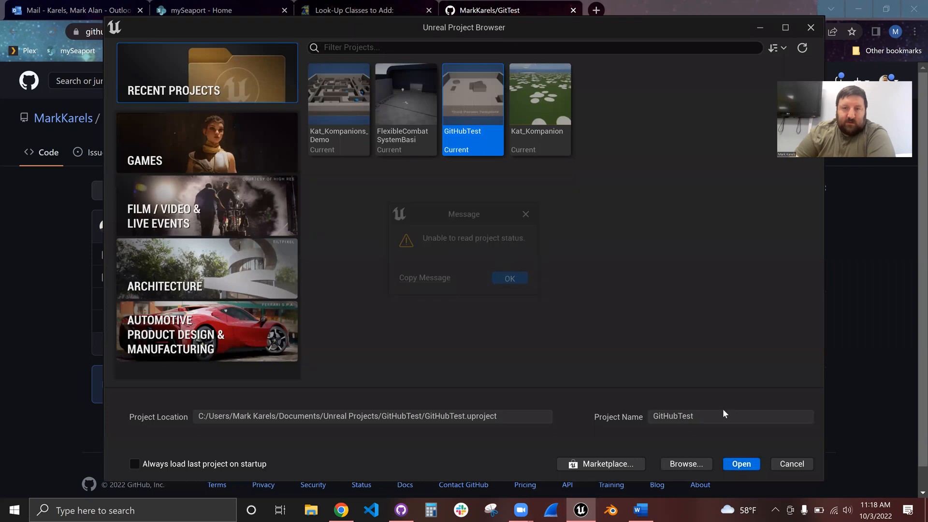
left_click(686, 464)
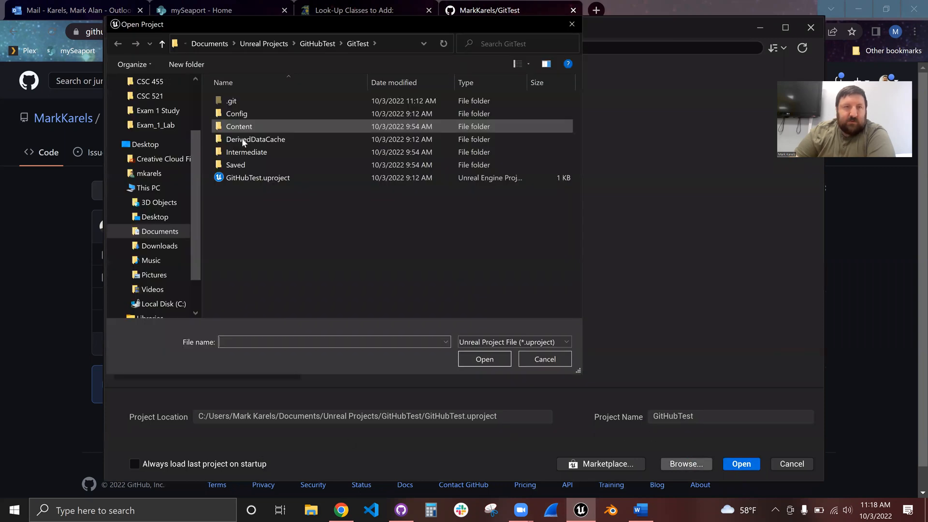
left_click(319, 44)
double_click(249, 104)
double_click(276, 181)
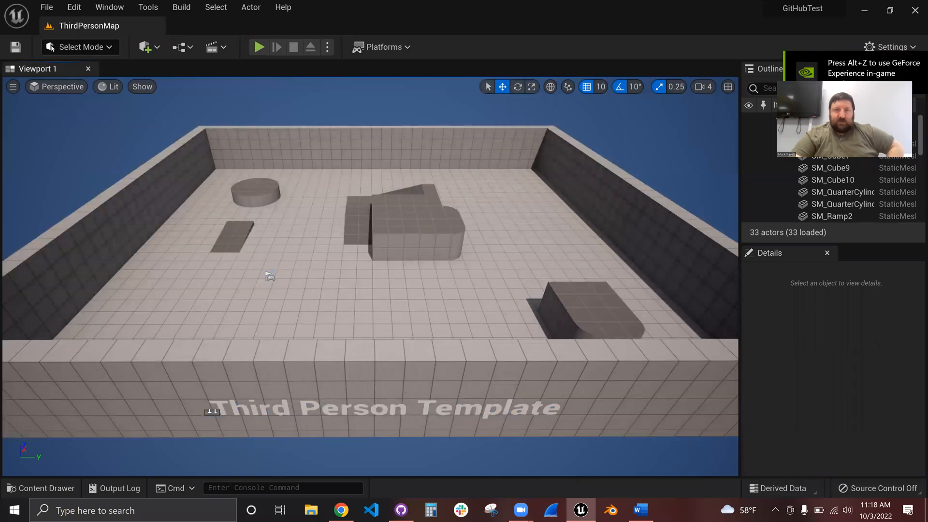
Delete the four meshes forming the large block in front of the central ramp and the separate flat SM_Ramp from ThirdPersonMap.
left_click(422, 230)
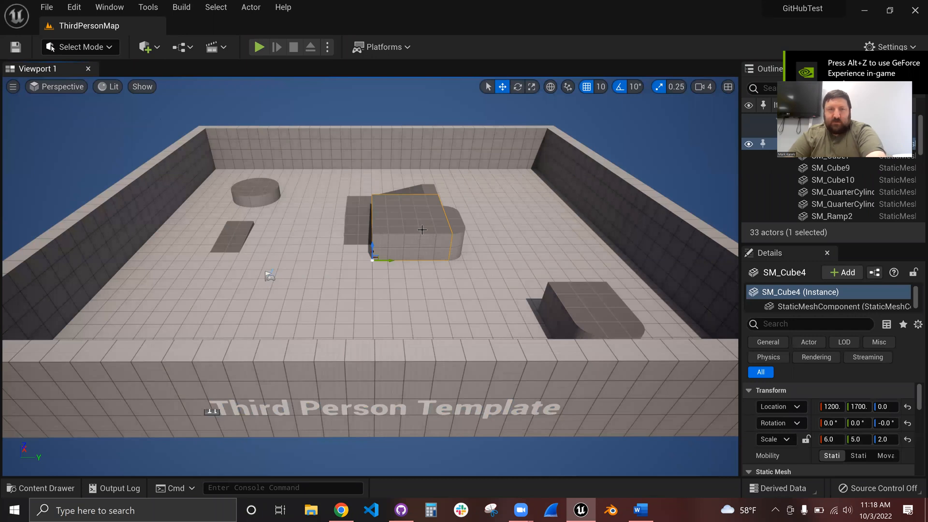
key("Delete")
left_click(455, 228)
key("Delete")
left_click(455, 218)
key("Delete")
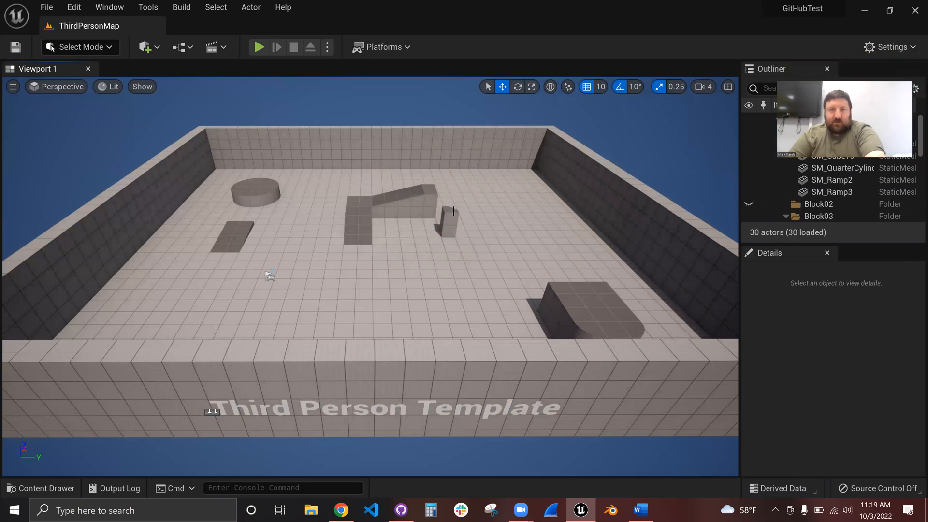
left_click(453, 211)
key("Delete")
left_click(237, 234)
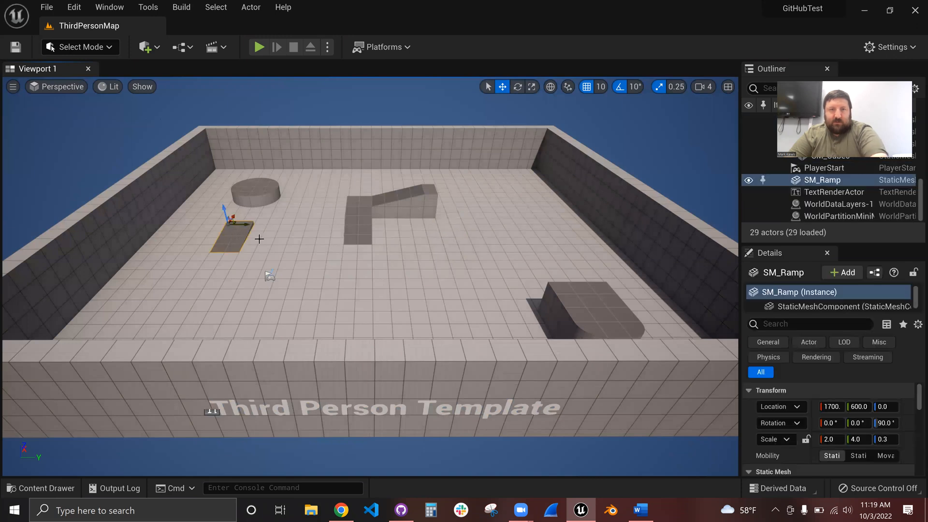
key("Delete")
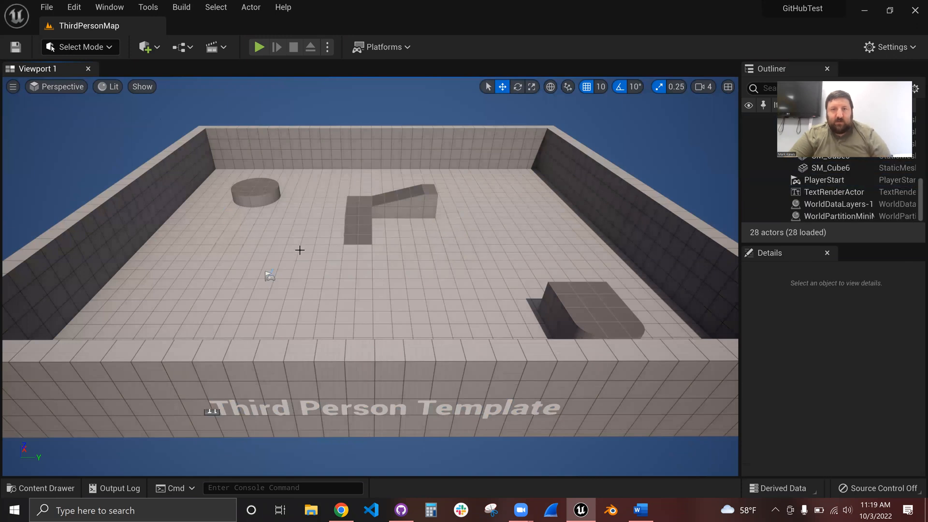
Save all changes to the project and close the Unreal Editor.
left_click(46, 6)
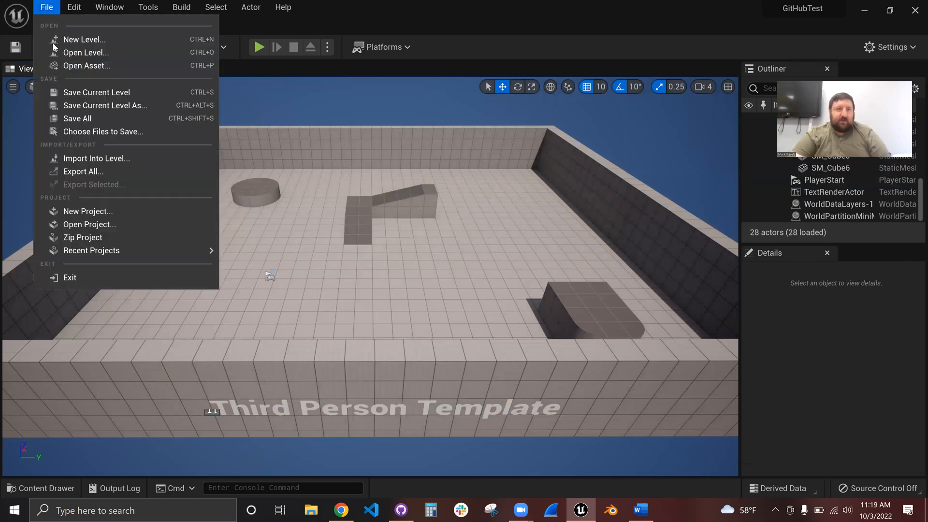
left_click(63, 119)
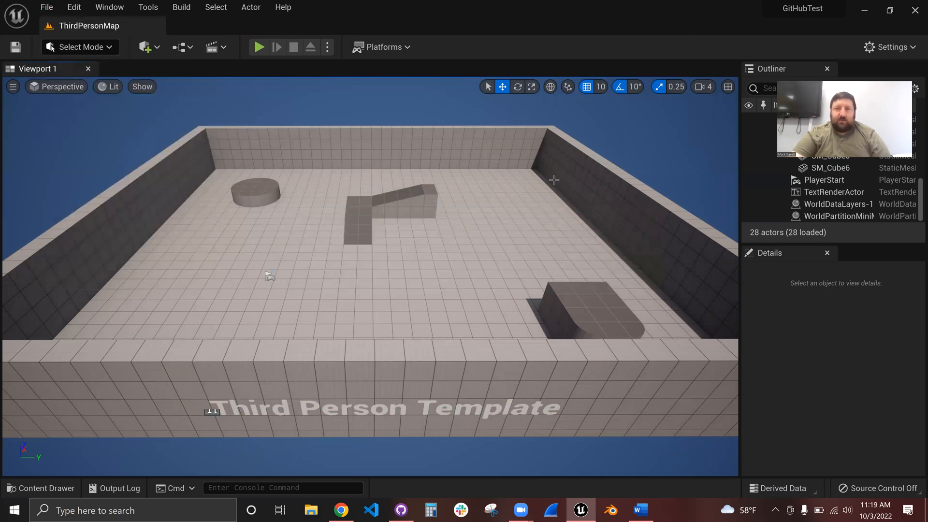
left_click(914, 11)
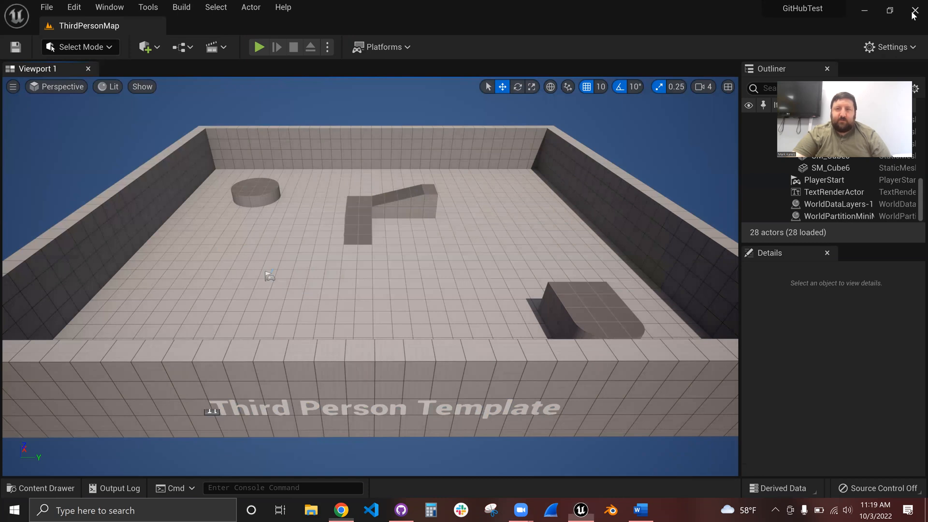
Switch to GitHub Desktop, commit the changed files to main with the summary "Delete Assets" and push the commit to origin.
left_click(401, 510)
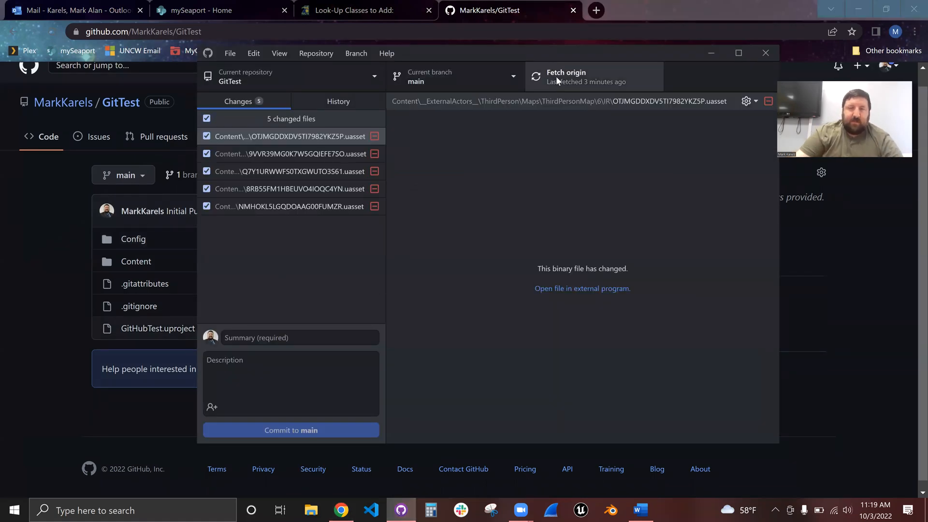
left_click(294, 337)
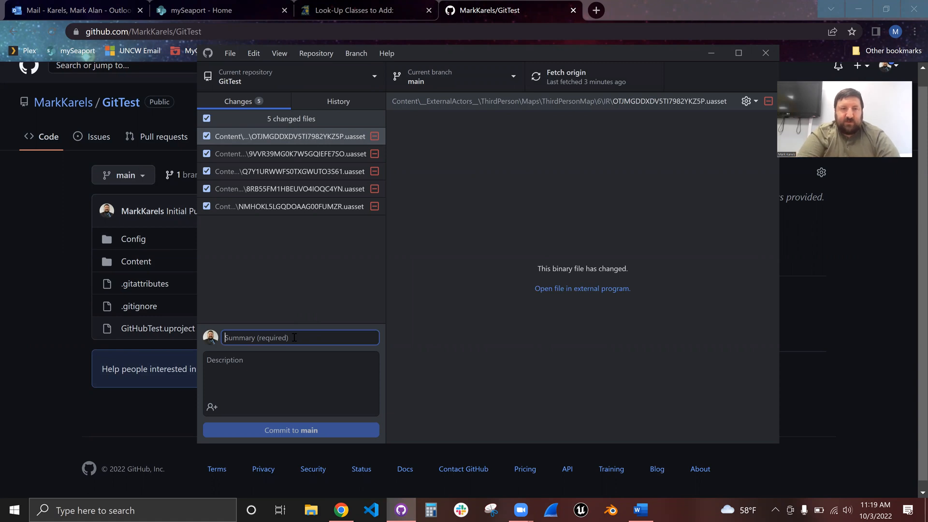
type("Det")
type("ete Assets")
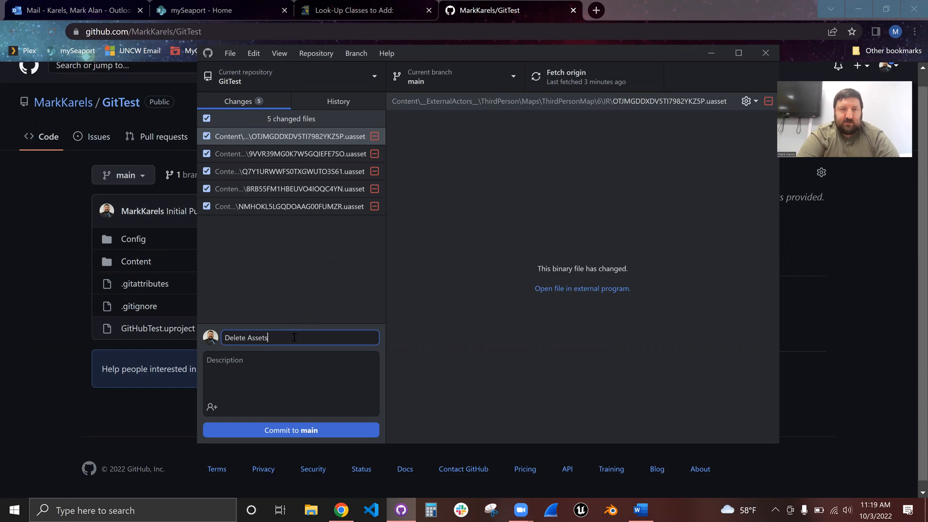
left_click(327, 432)
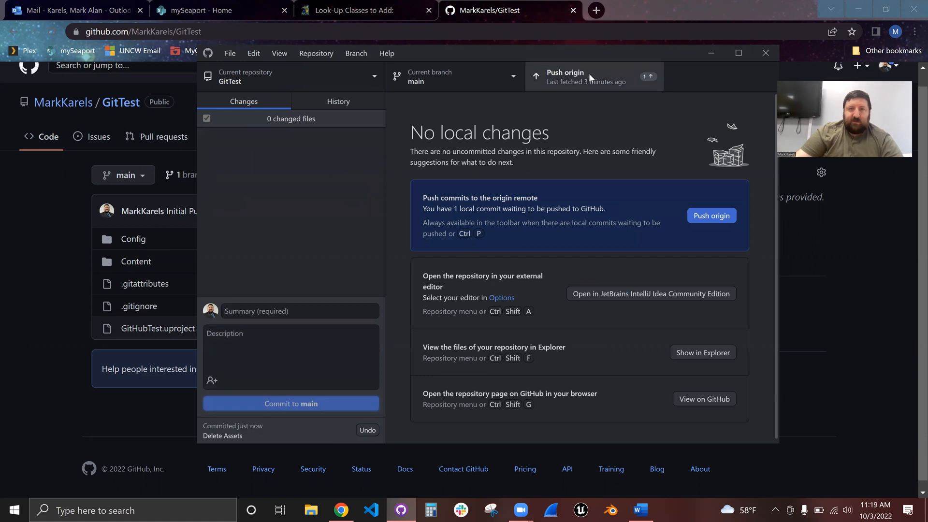
left_click(589, 74)
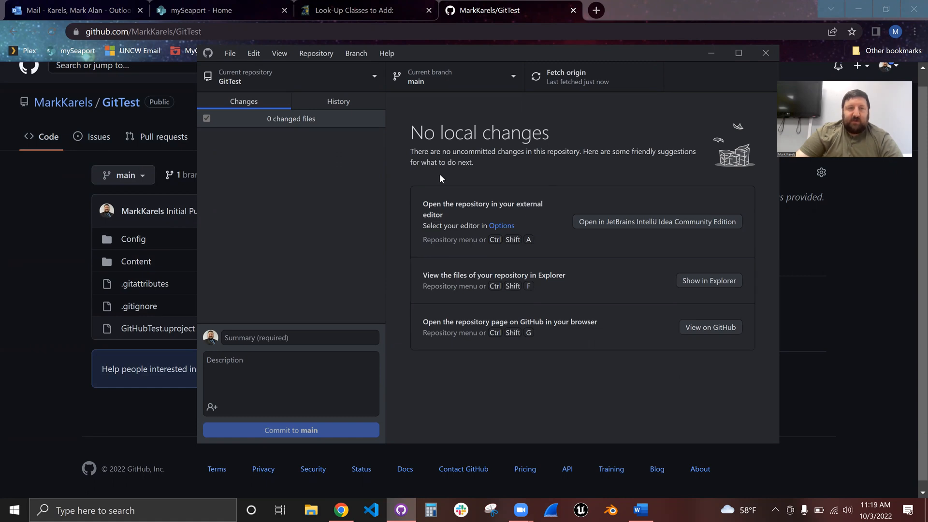
Create a branch from main named with the author's first name plus "/deleteassets", publish it to GitHub and check the branch list.
left_click(474, 77)
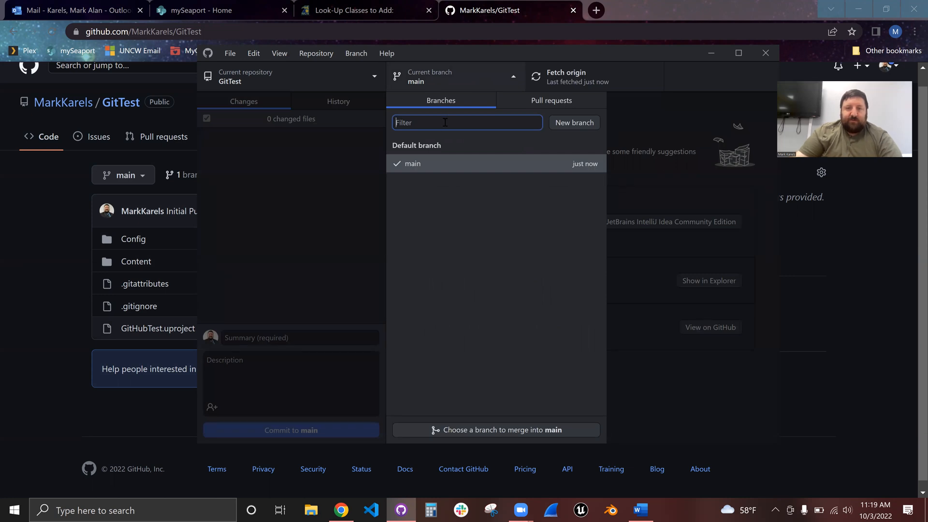
type("mark/")
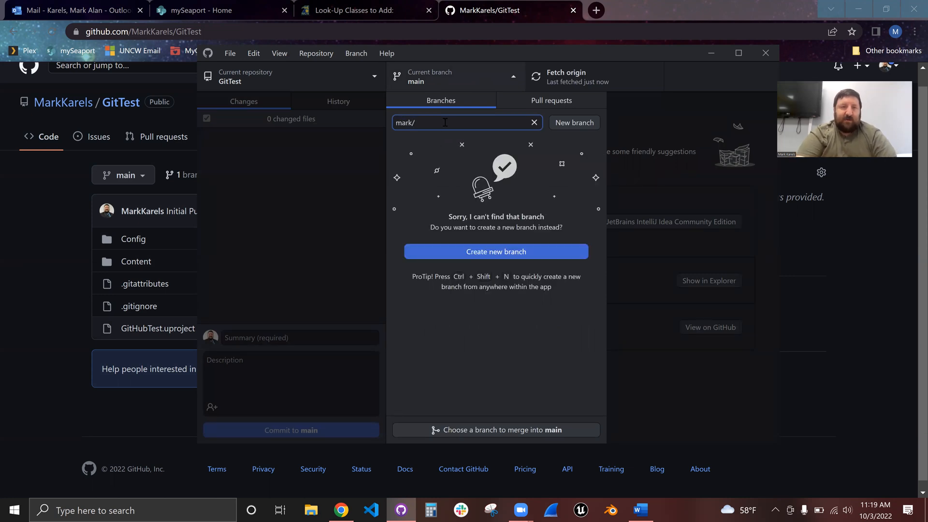
type("deleteassets")
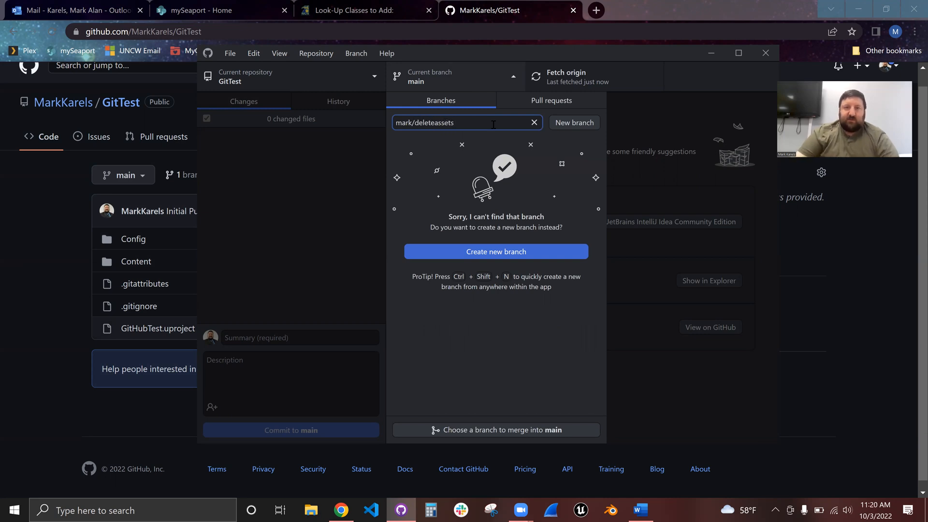
left_click(570, 124)
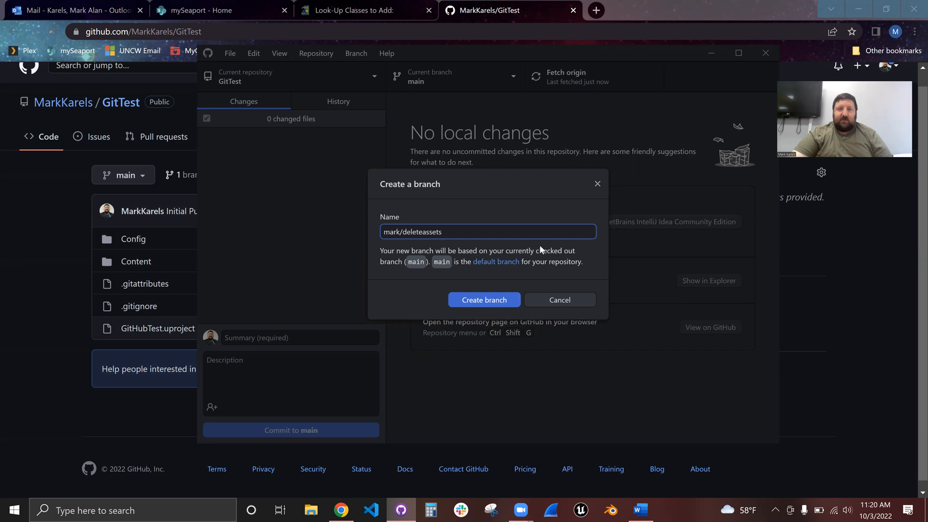
left_click(460, 299)
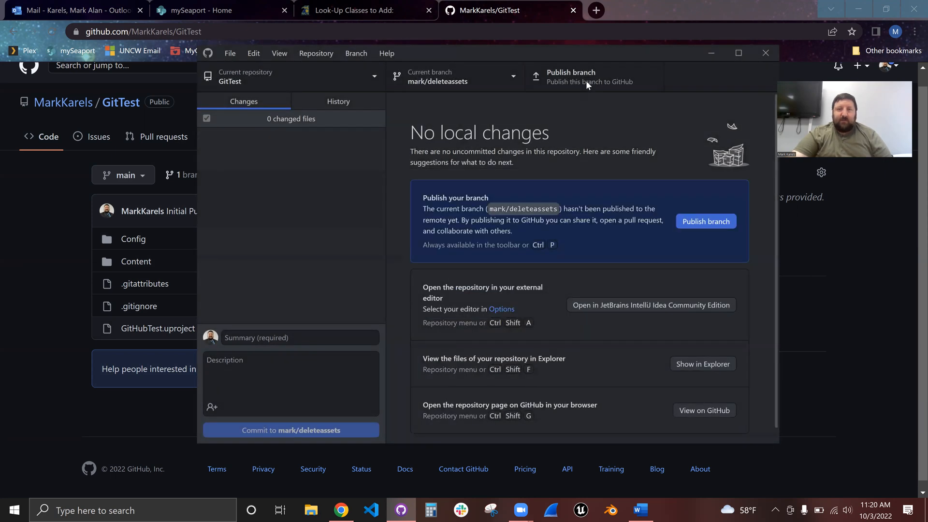
left_click(586, 81)
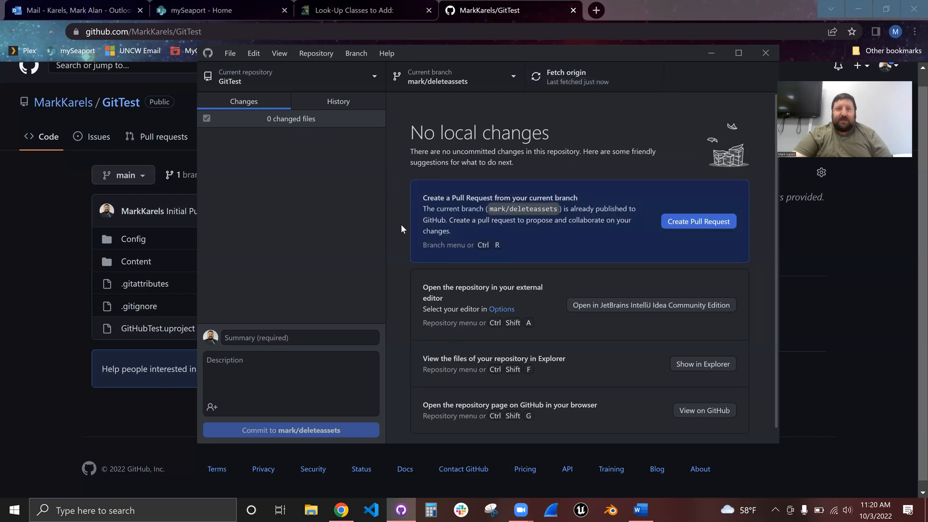
left_click(474, 81)
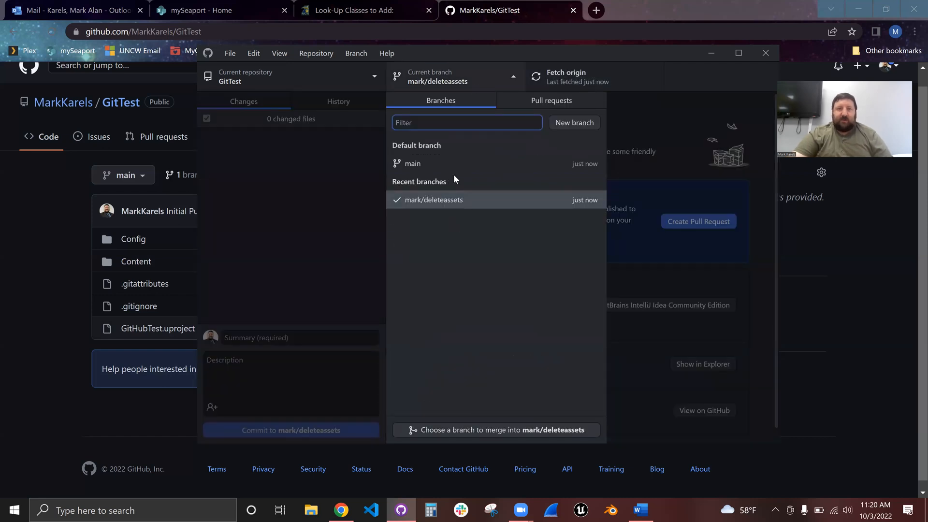
left_click(508, 74)
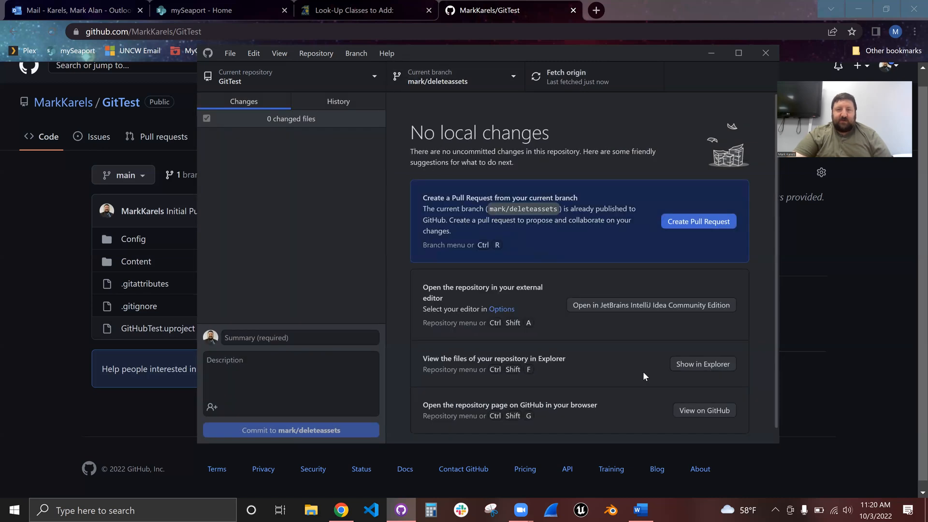
Launch Unreal Engine again and reopen GitHubTest.uproject from the GitTest folder.
left_click(576, 511)
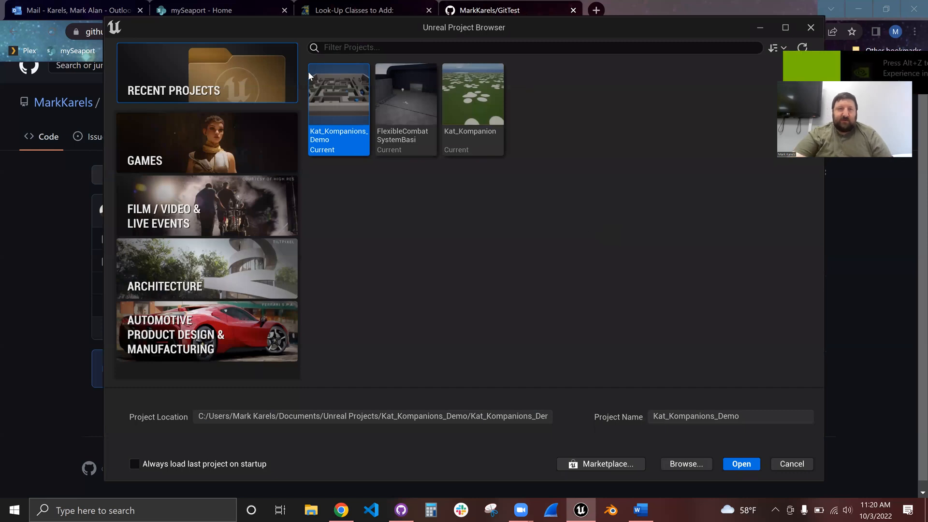
left_click(693, 466)
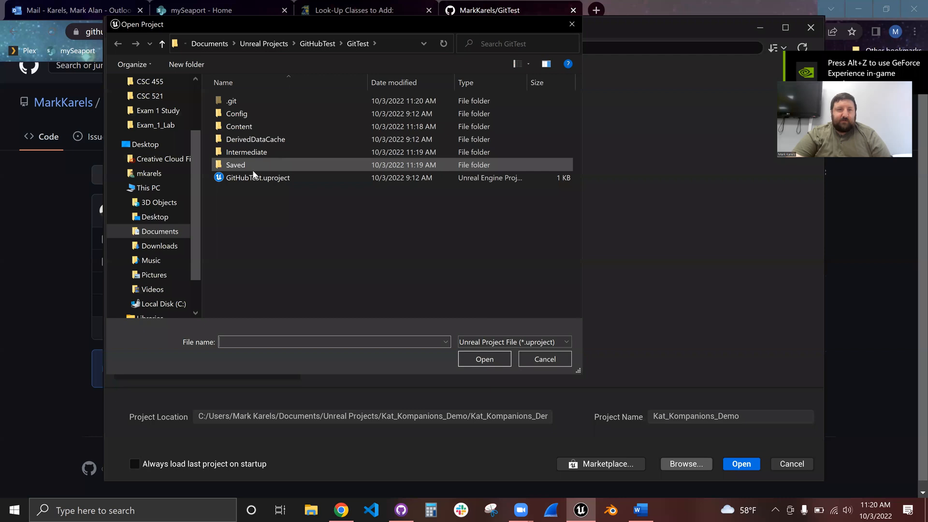
double_click(254, 177)
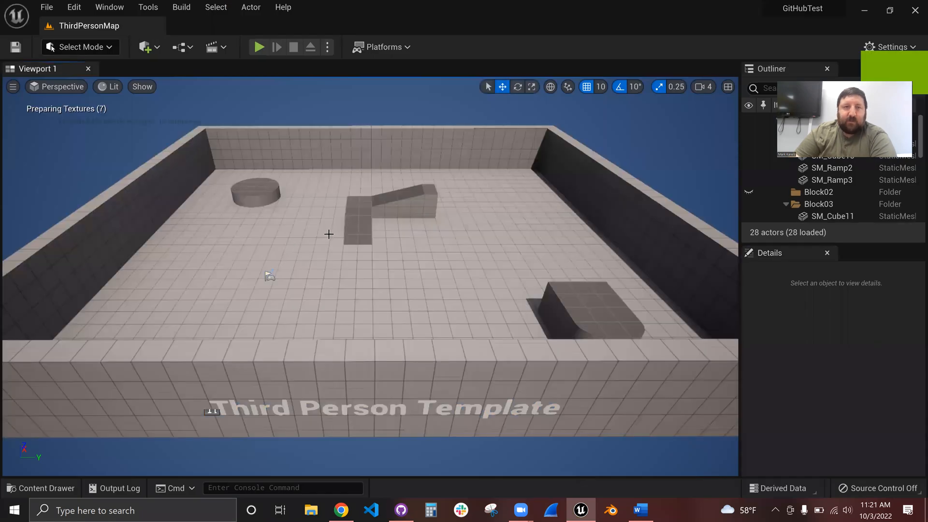
Delete SM_Ramp2 and the other three meshes of the central ramp structure from ThirdPersonMap.
left_click(358, 231)
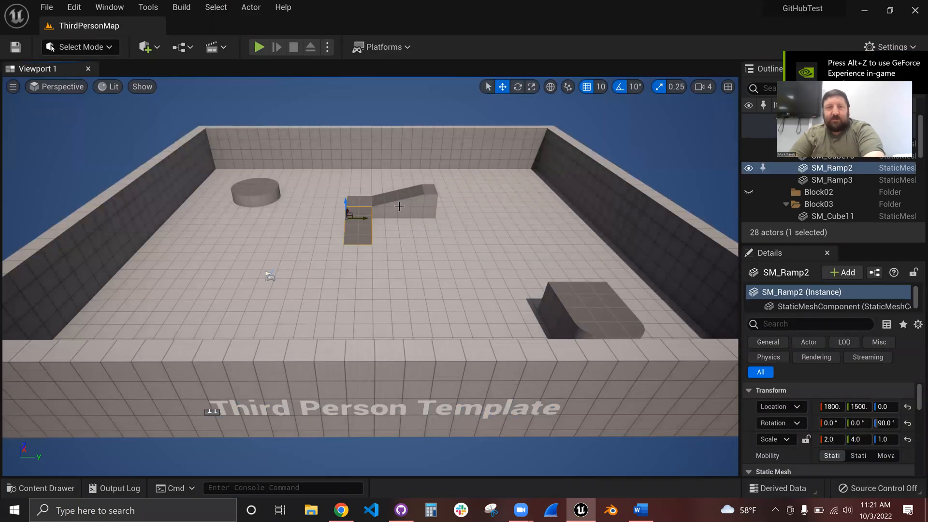
key("Delete")
left_click(378, 206)
key("Delete")
left_click(407, 198)
key("Delete")
left_click(436, 199)
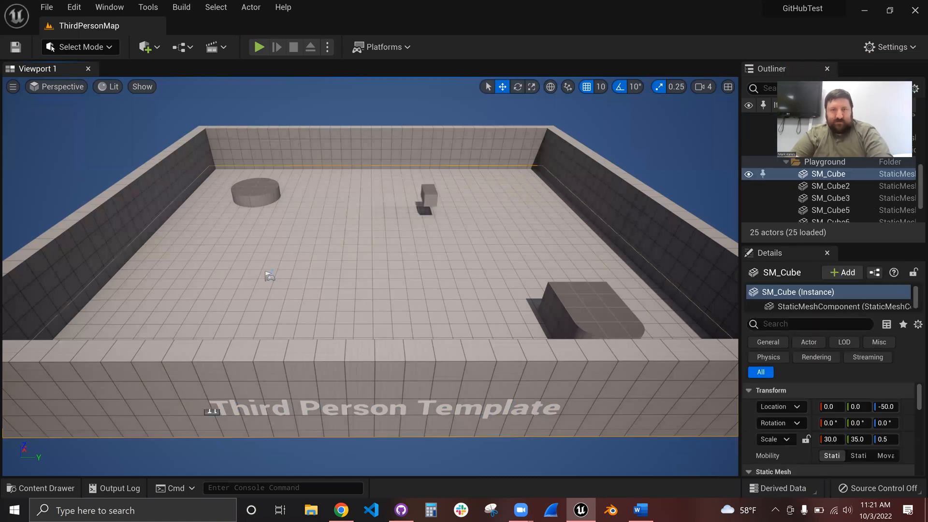
key("Delete")
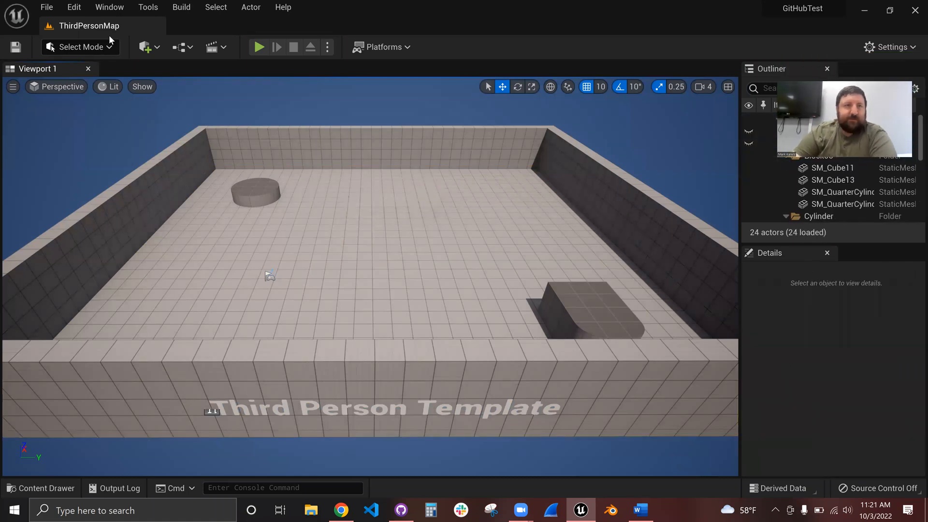
Save all project changes after the ramp structure's removal and close the Unreal Editor.
left_click(52, 7)
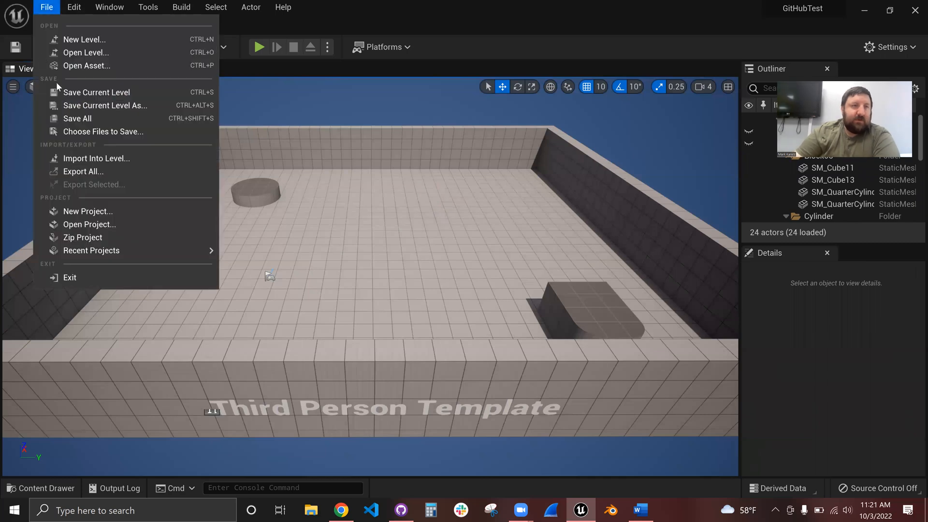
left_click(69, 119)
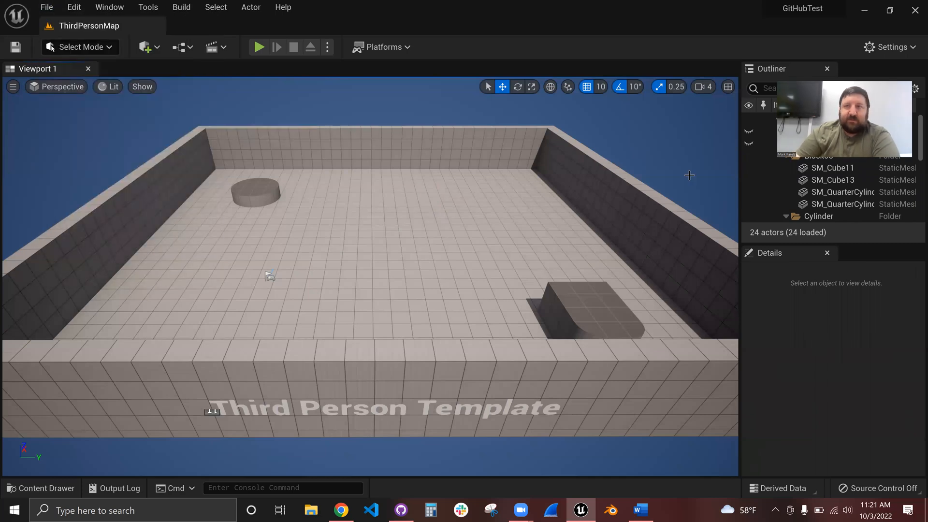
left_click(913, 12)
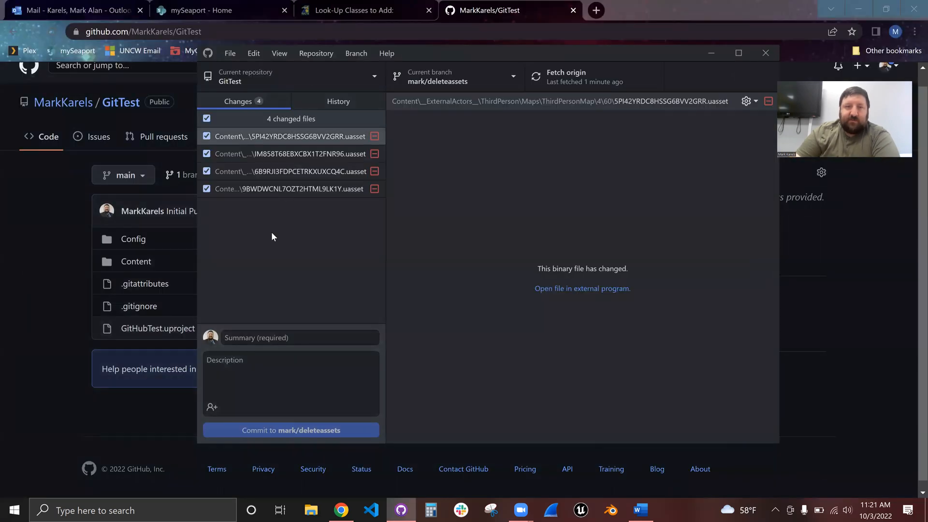
Commit the changed files to the deleteassets branch in GitHub Desktop with the summary "Deleted Assets".
left_click(288, 334)
type("Deleted Assets")
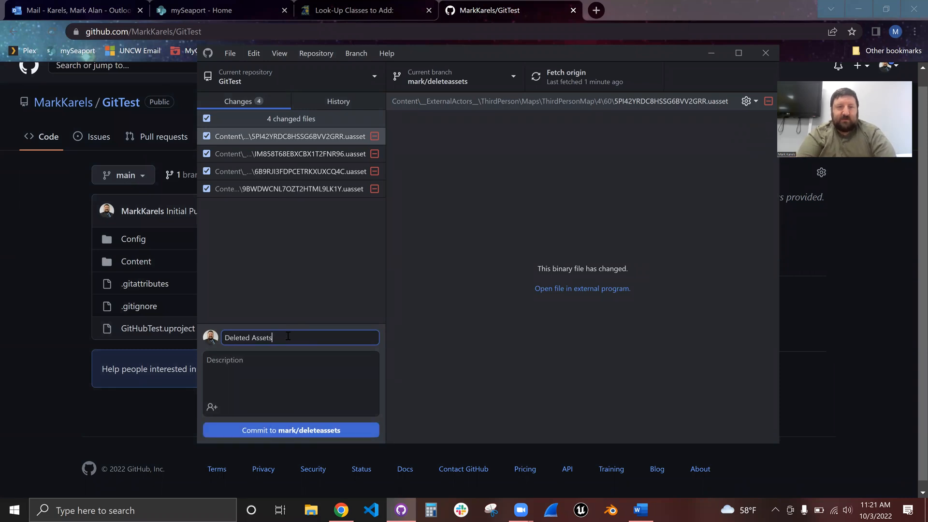
left_click(296, 432)
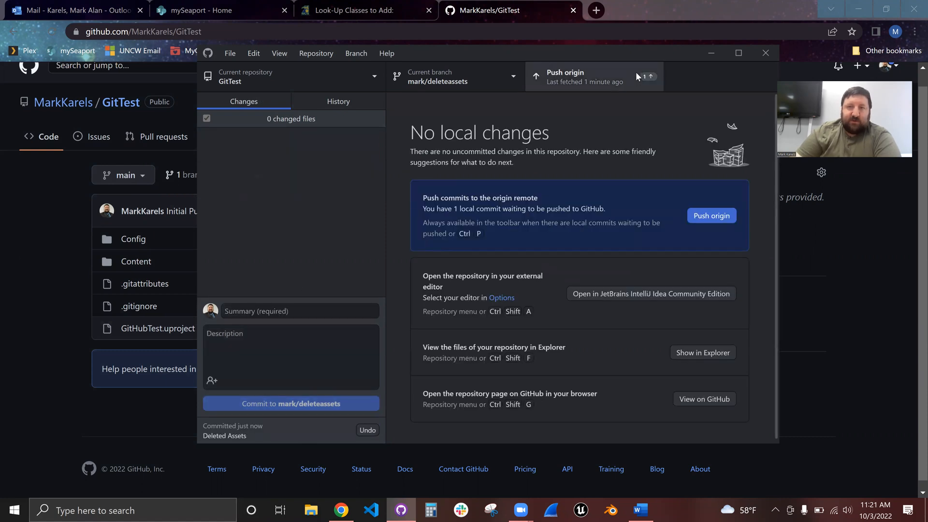
Push the "Deleted Assets" commit to origin and start a pull request from the deleteassets branch.
left_click(635, 71)
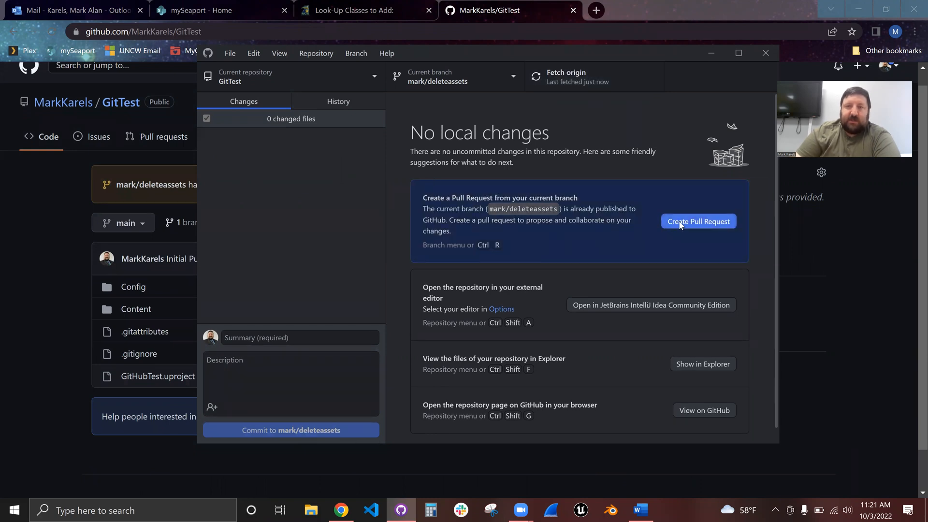
left_click(680, 222)
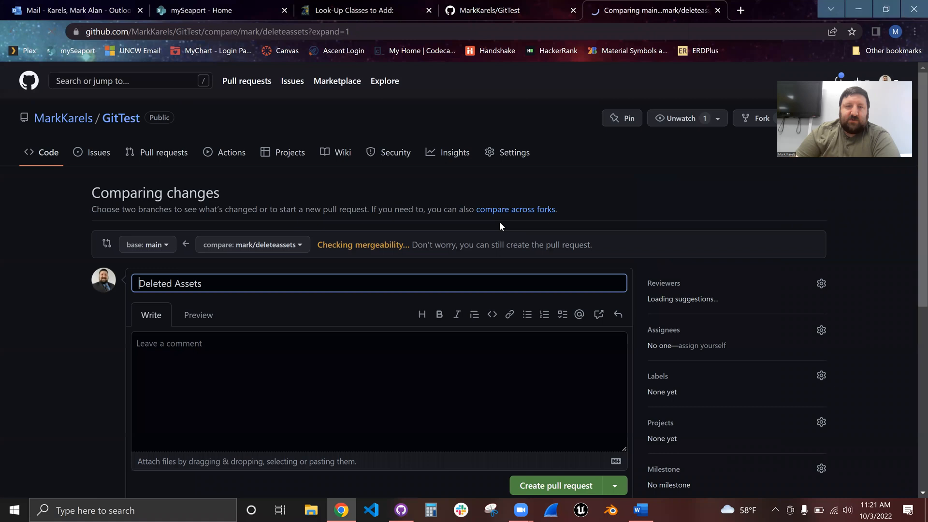
Create the "Deleted Assets" pull request into main with the comment "Deleted ramp assets in main level".
left_click(185, 342)
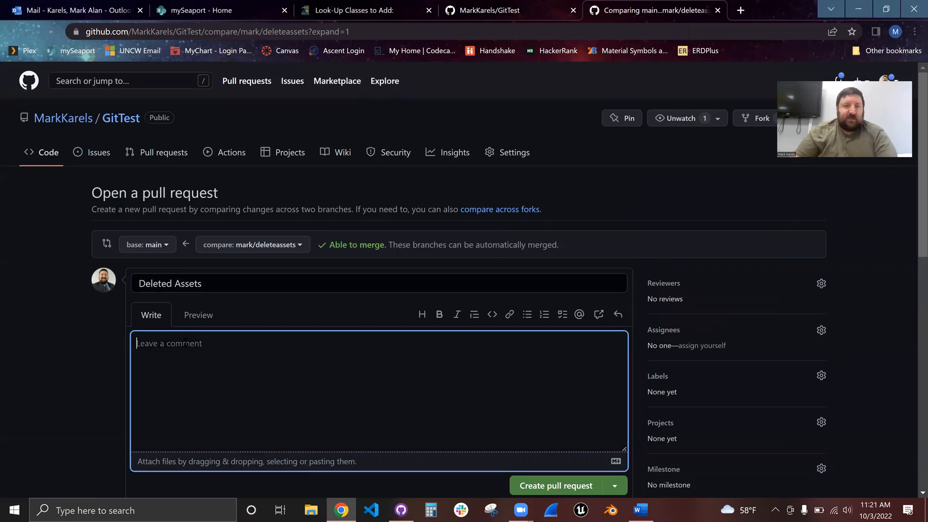
type("Deleted reamp a")
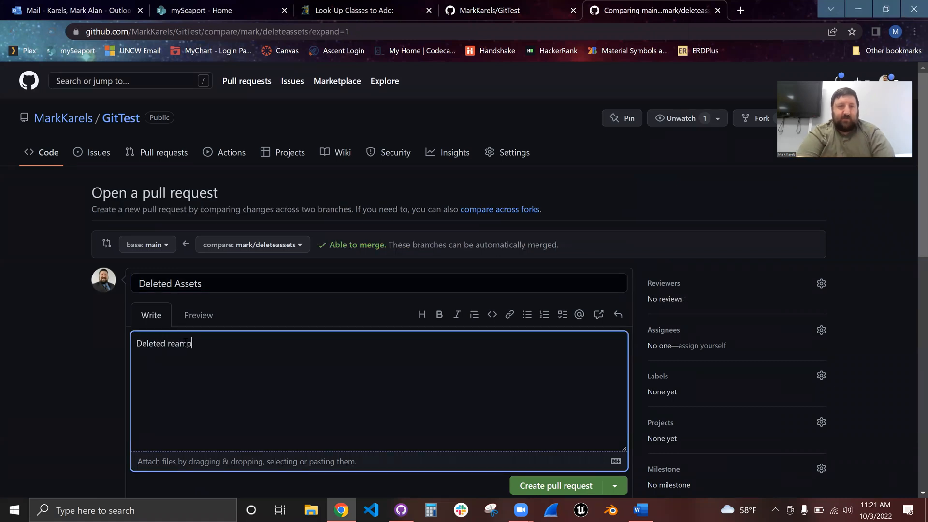
key("BackSpace")
key("BackSpace")
key("BackSpace")
key("BackSpace")
key("BackSpace")
key("BackSpace")
key("BackSpace")
type("ramp assets")
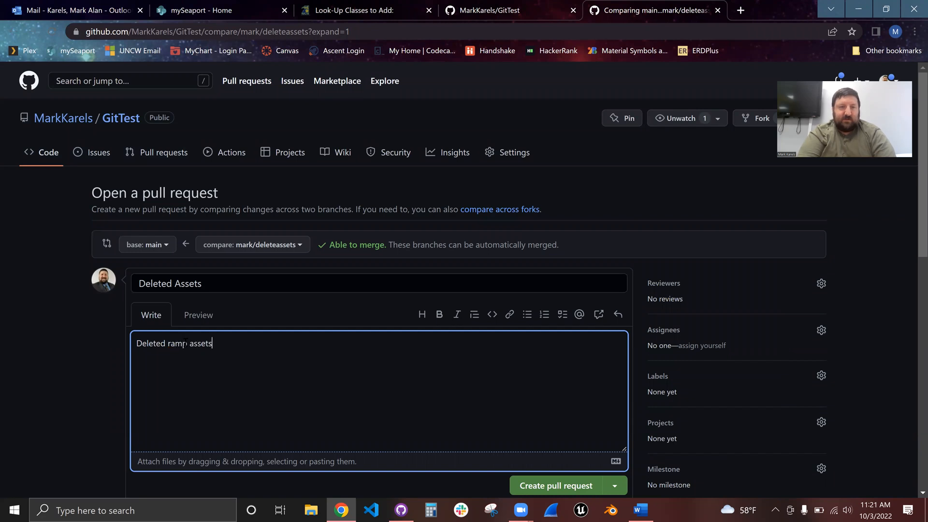
type(" in main level")
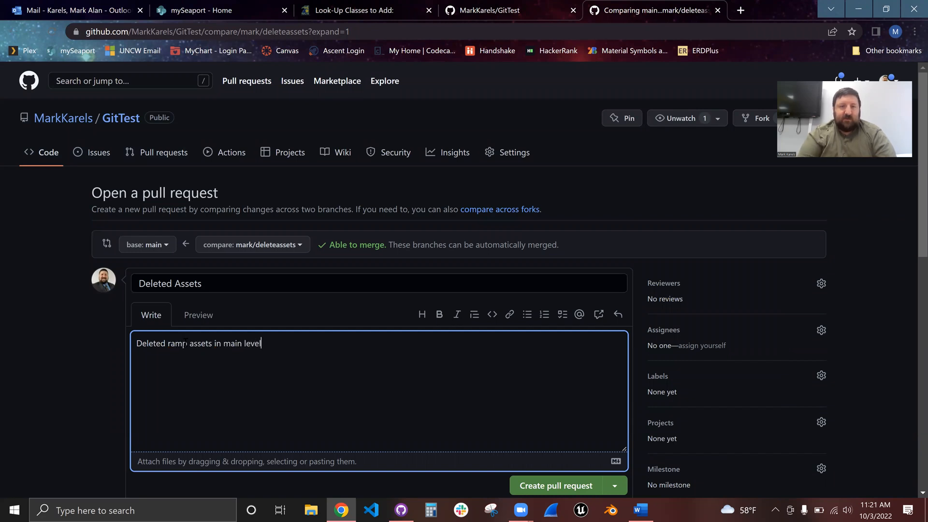
scroll(538, 297, "down", 1)
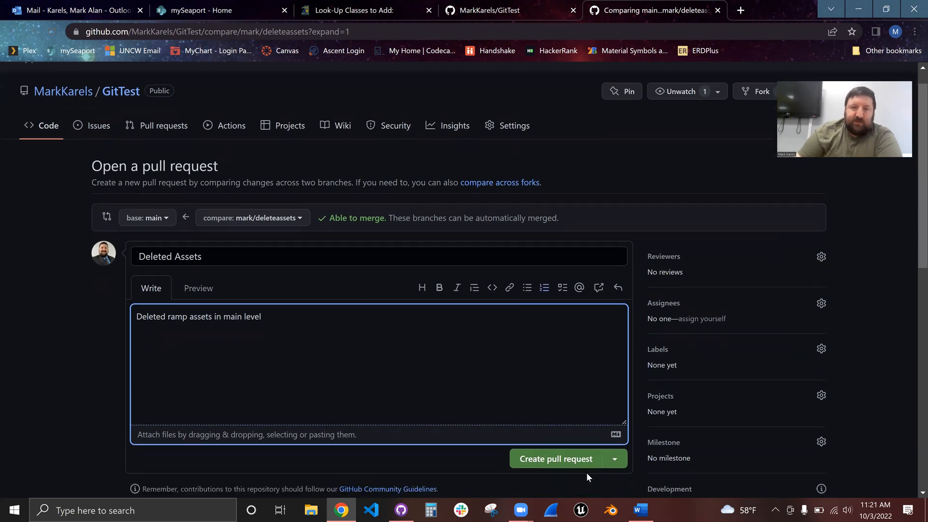
left_click(546, 435)
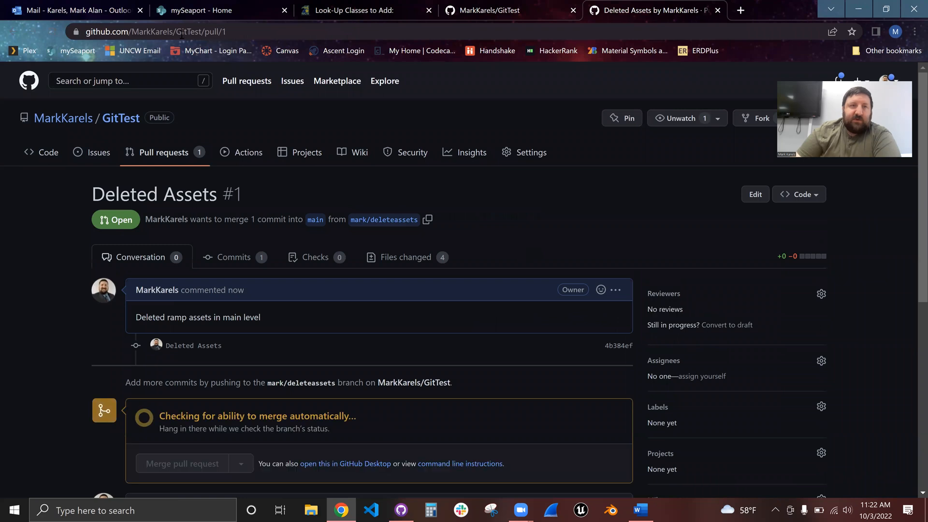
Merge the "Deleted Assets" pull request into main and delete the deleteassets branch on GitHub.
left_click(205, 32)
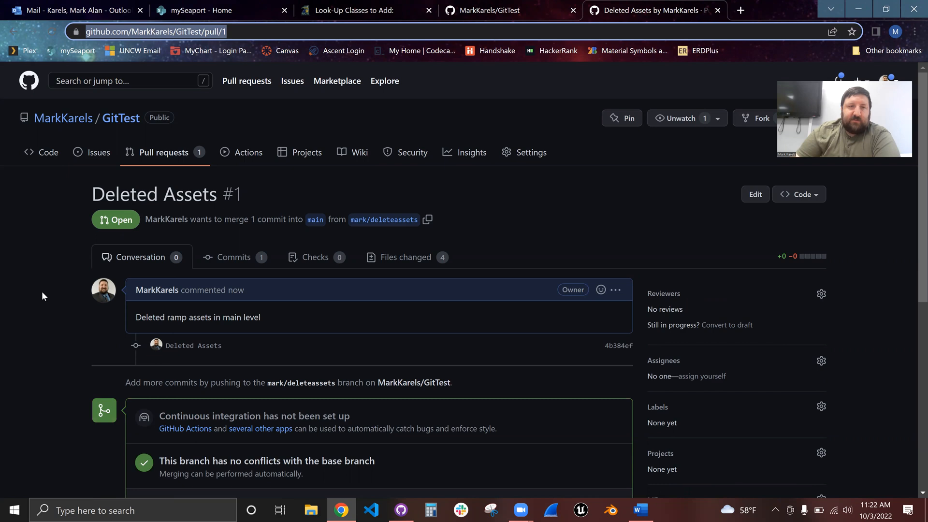
scroll(42, 292, "down", 3)
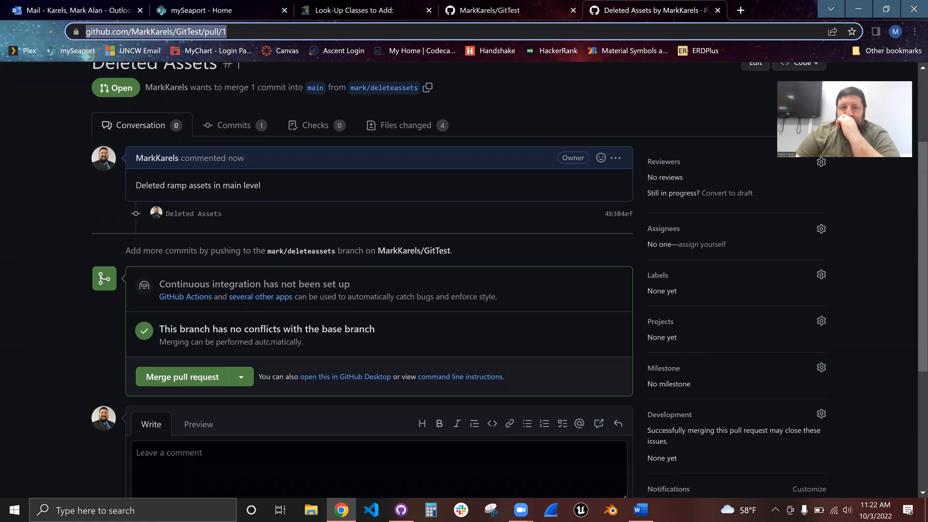
scroll(207, 381, "down", 1)
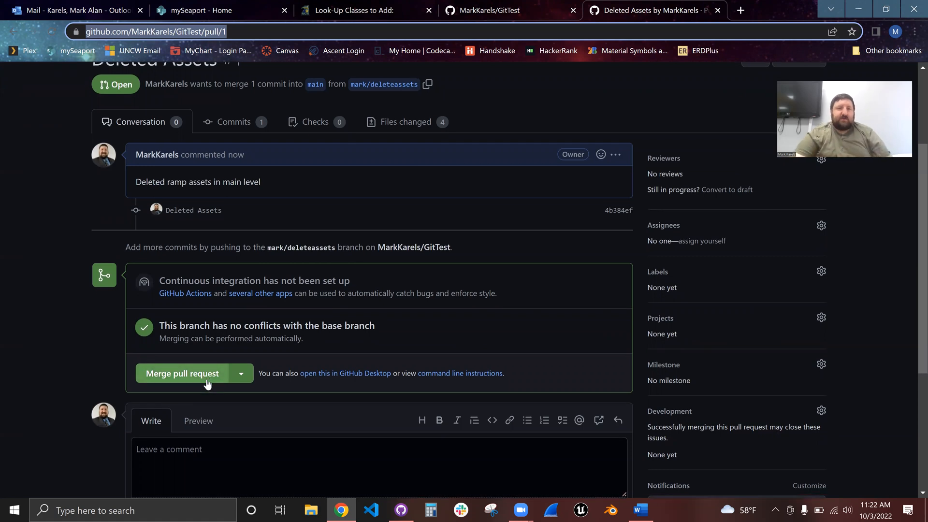
left_click(183, 373)
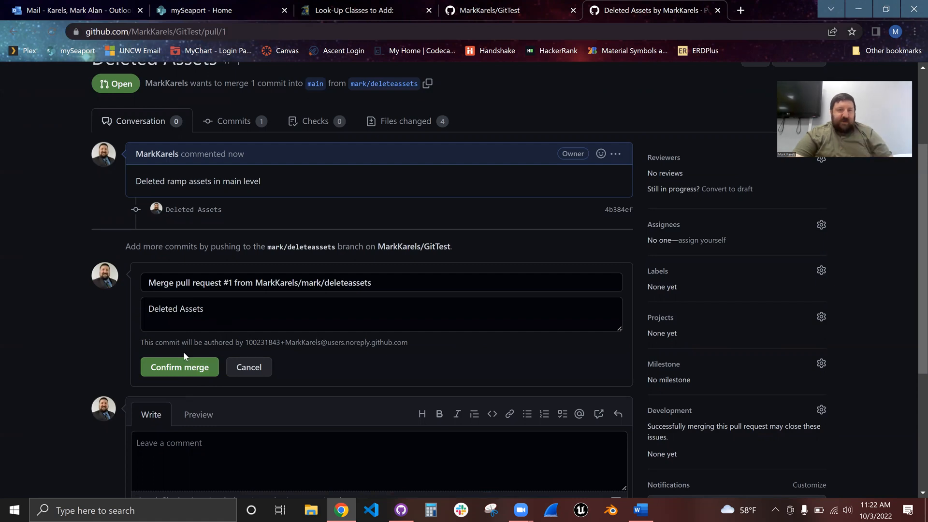
left_click(181, 364)
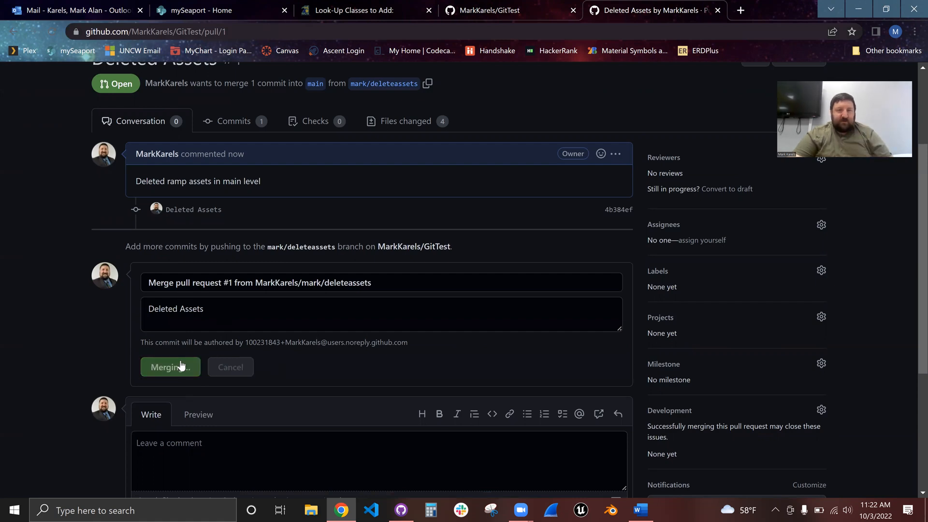
left_click(580, 308)
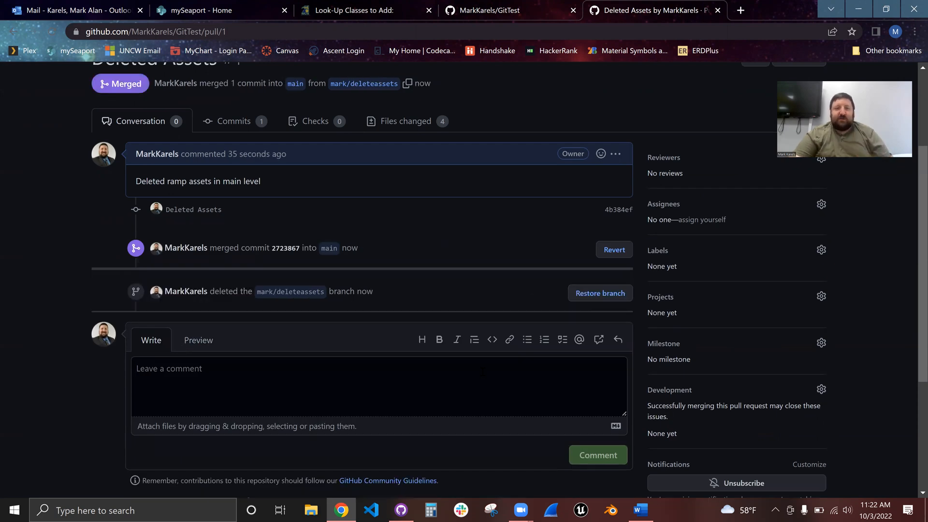
Switch to the main branch in GitHub Desktop, then fetch and pull the merged commits from origin.
left_click(401, 510)
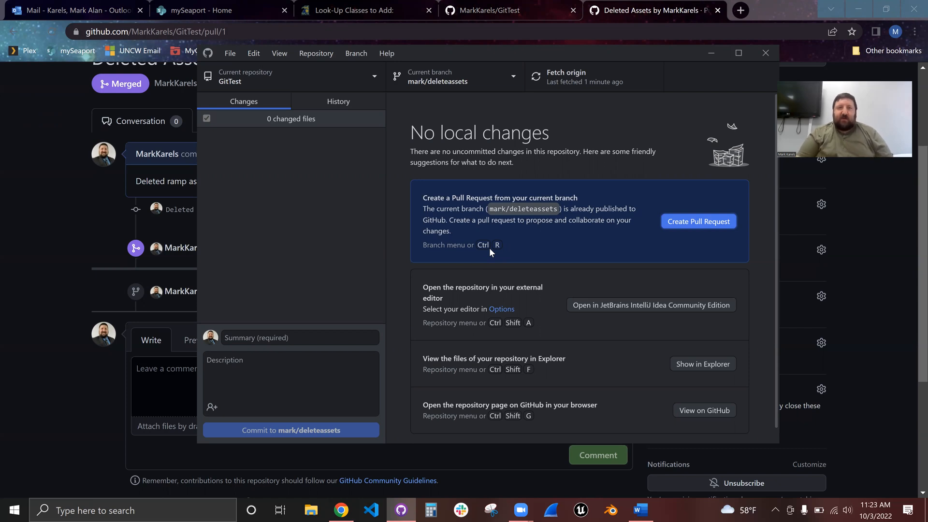
left_click(504, 87)
left_click(459, 159)
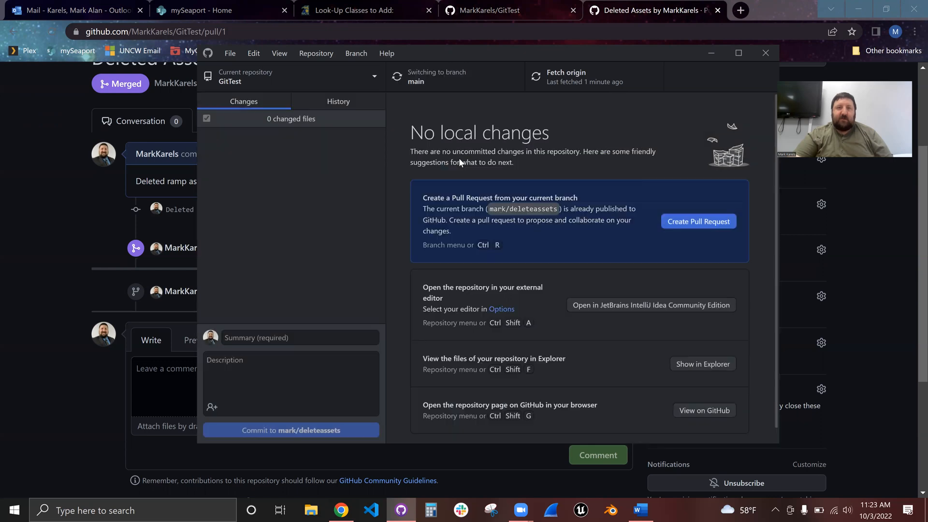
left_click(571, 76)
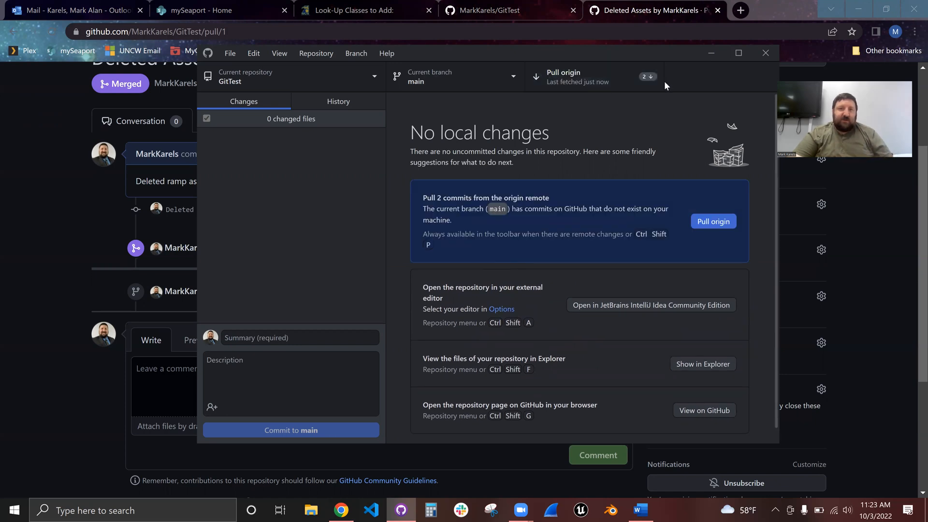
left_click(618, 74)
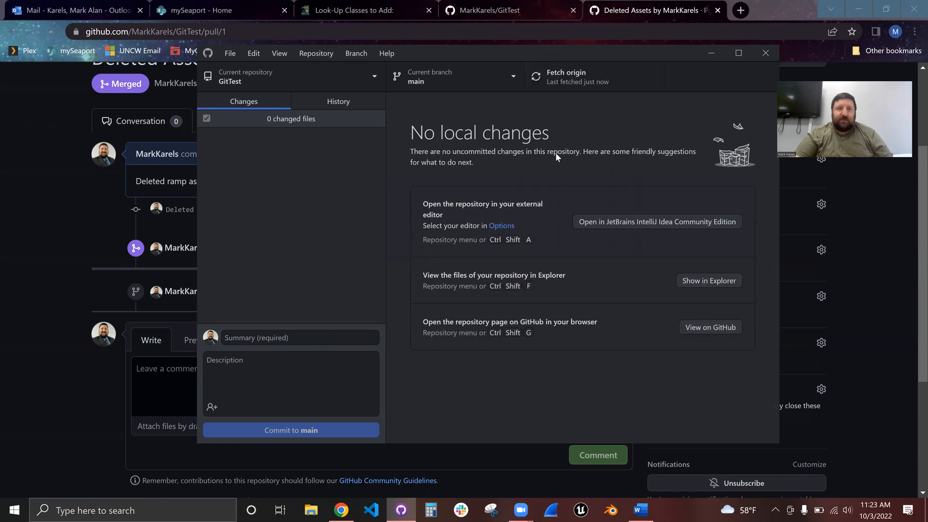
View the GitTest code page on GitHub, and delete the local deleteassets branch in GitHub Desktop.
left_click(21, 159)
scroll(51, 206, "up", 3)
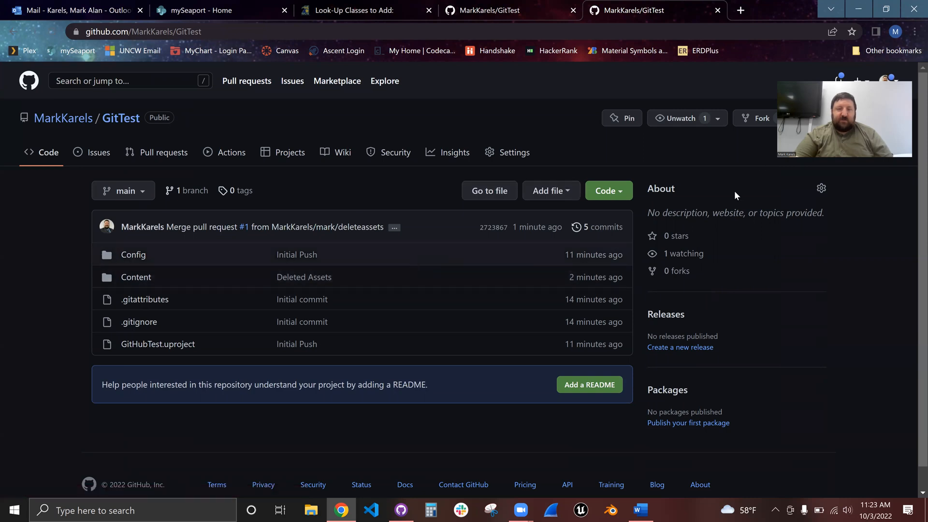
left_click(400, 510)
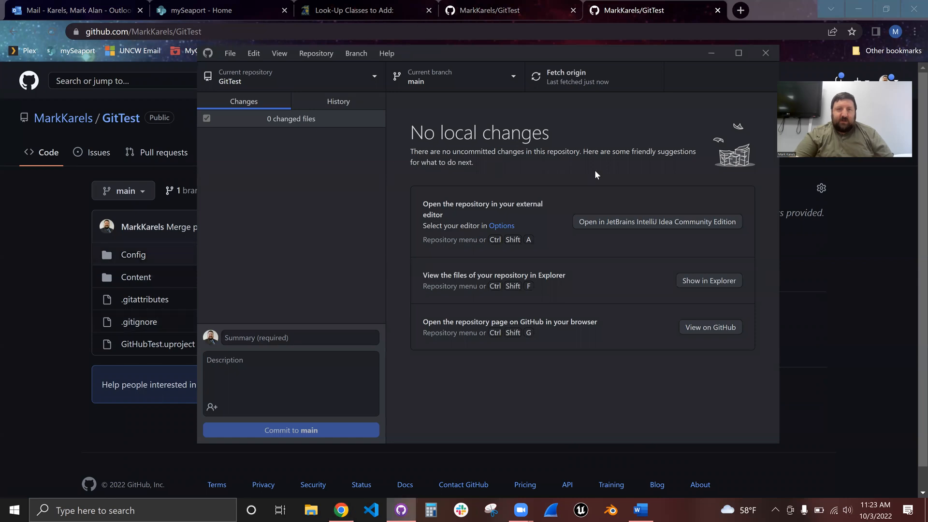
left_click(497, 75)
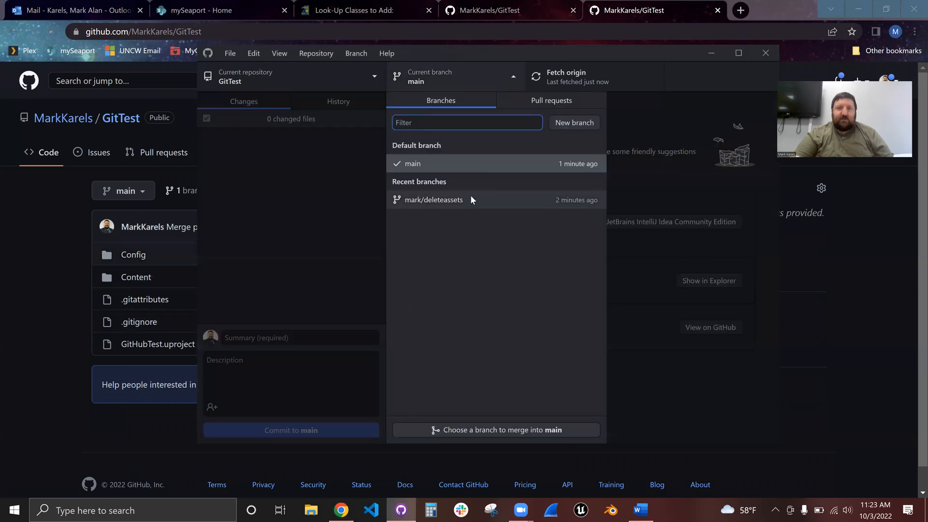
right_click(432, 199)
left_click(462, 244)
left_click(496, 283)
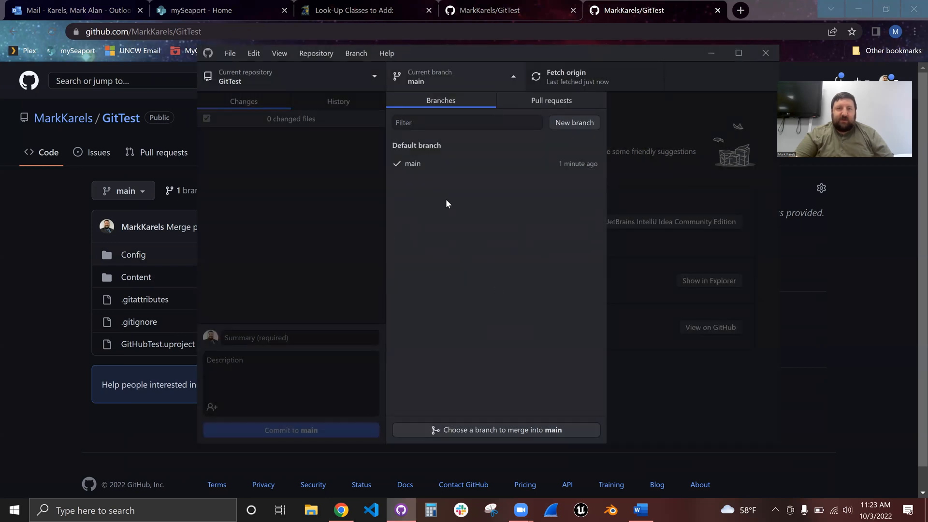
Check GitTest's open pull requests and its remaining branches.
left_click(553, 98)
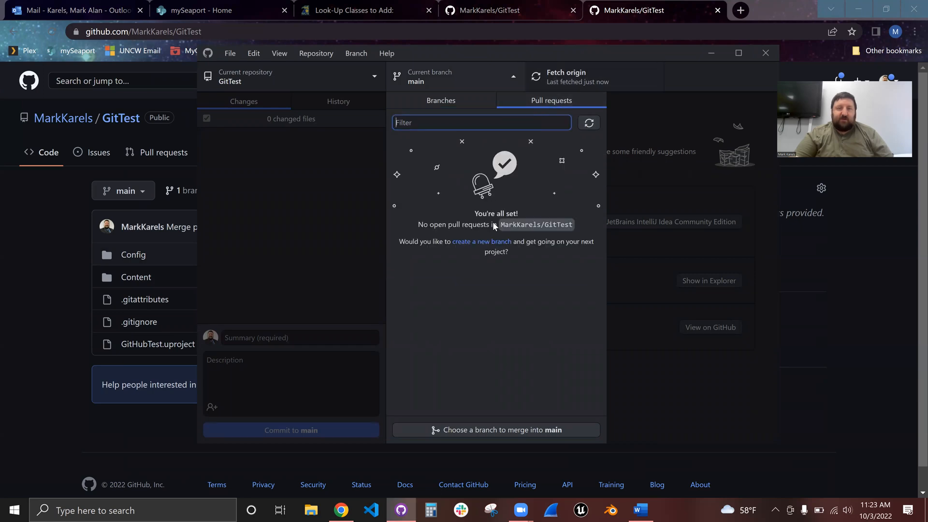
left_click(443, 100)
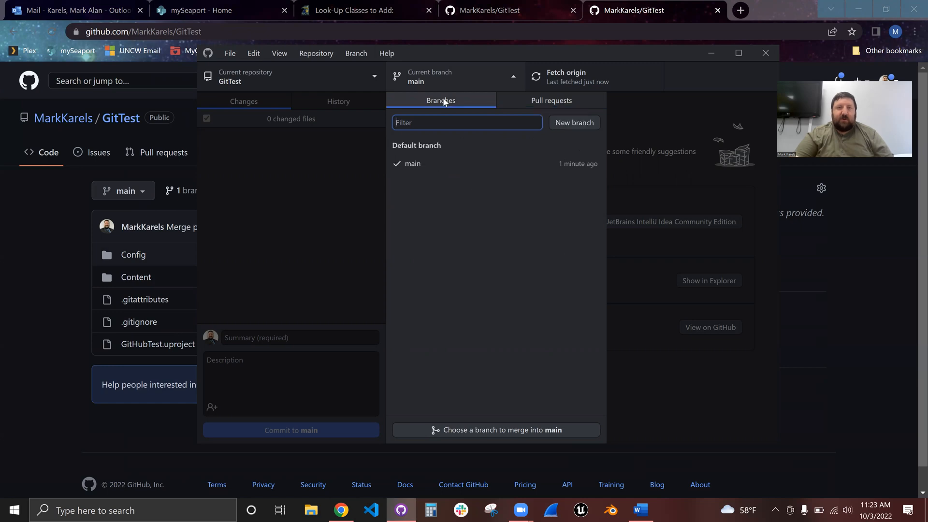
left_click(483, 75)
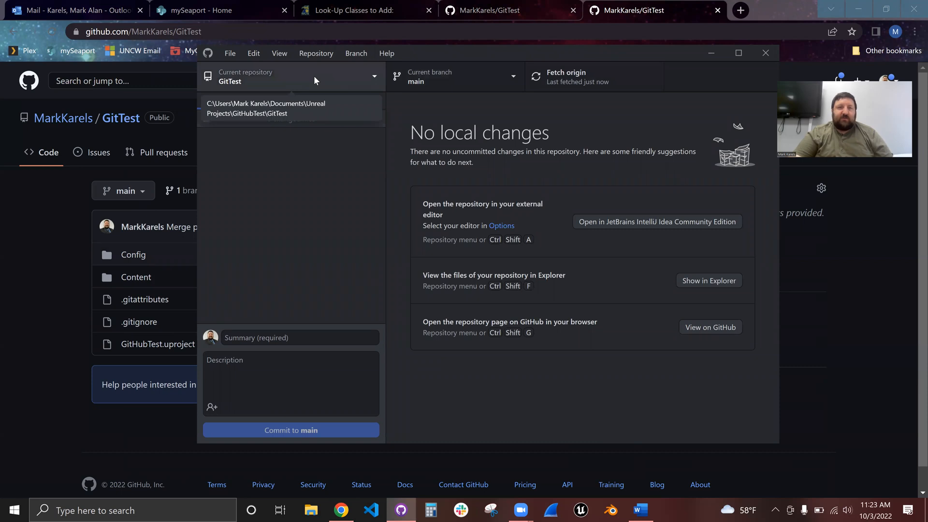
Examine the collaborator access settings of the GitTest repository on GitHub.
left_click(16, 233)
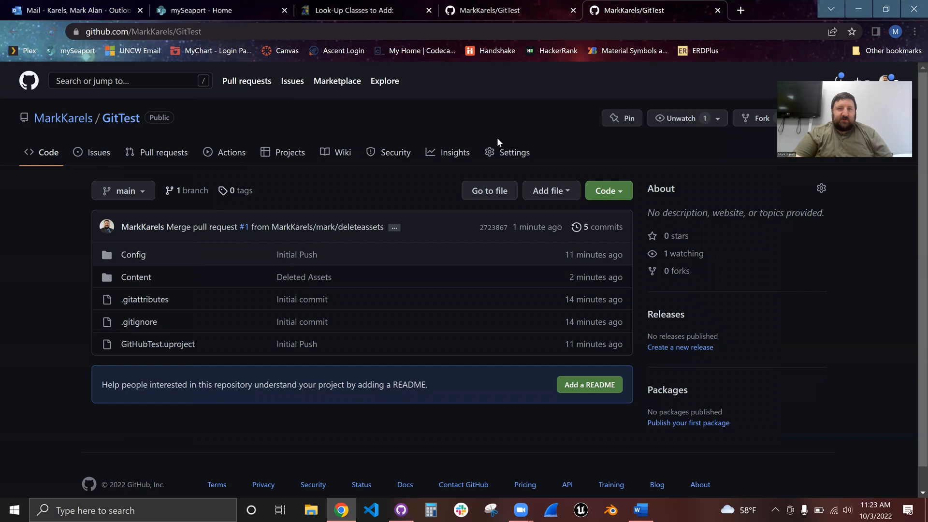
left_click(518, 153)
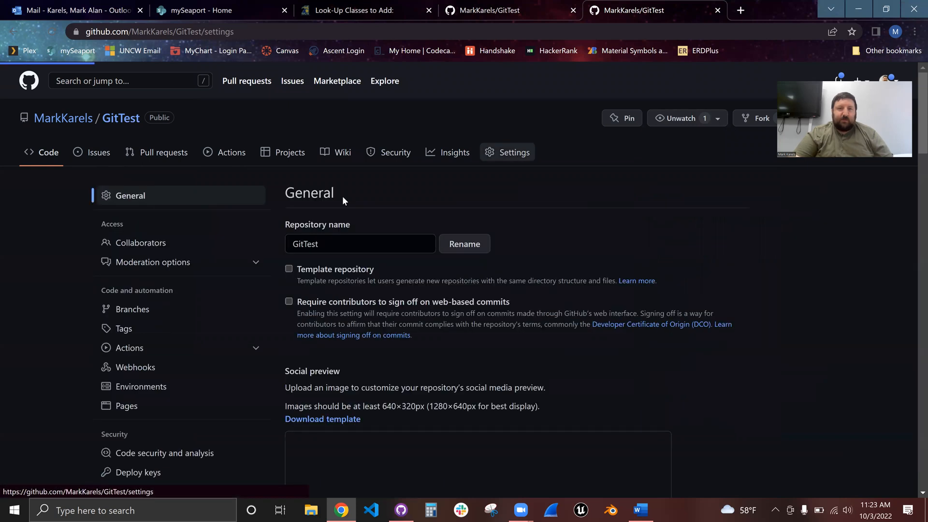
left_click(153, 245)
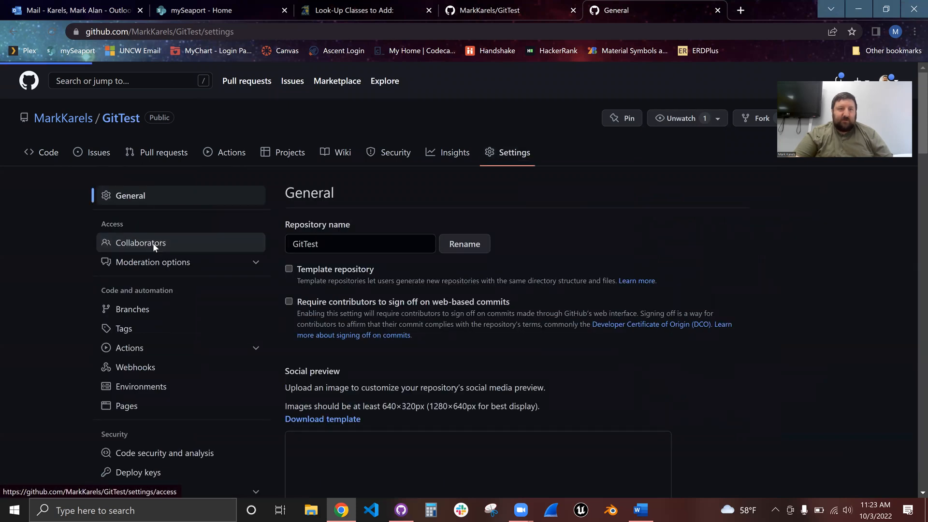
scroll(463, 304, "down", 3)
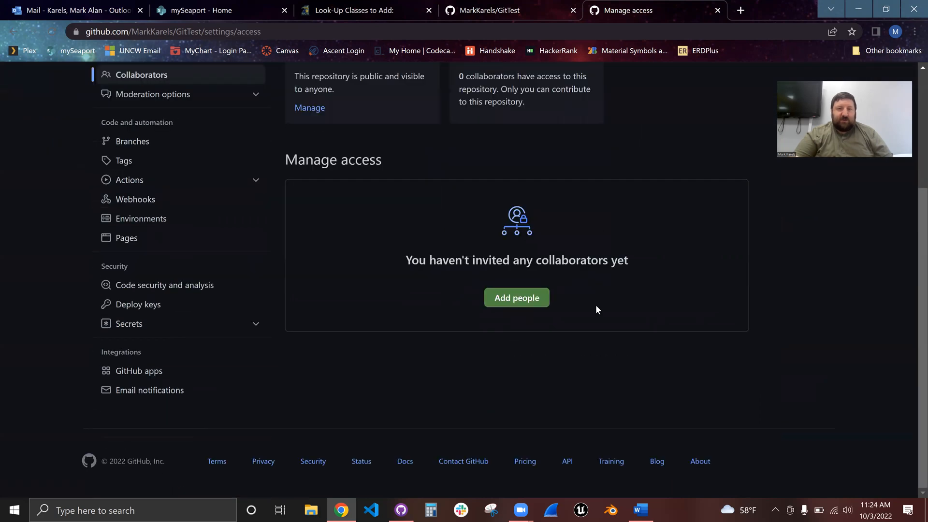
scroll(597, 309, "up", 1)
scroll(596, 309, "up", 1)
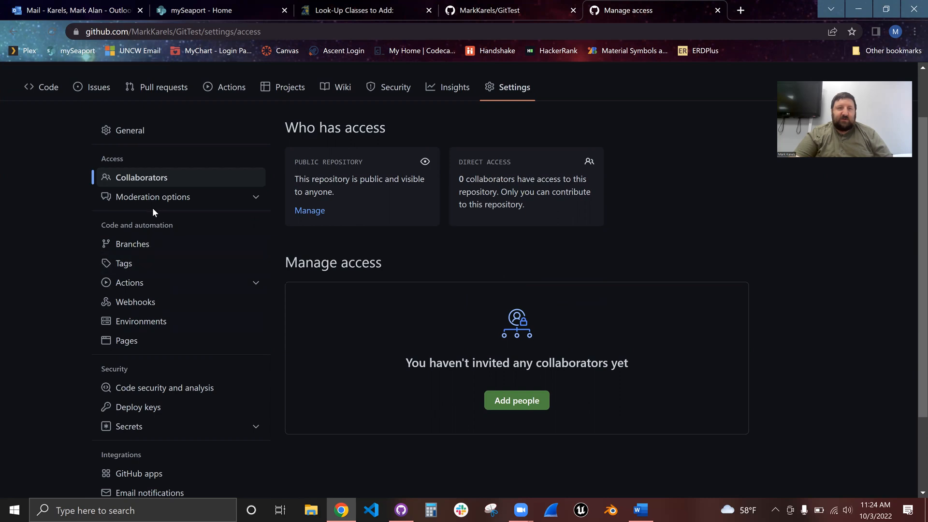
scroll(560, 378, "up", 1)
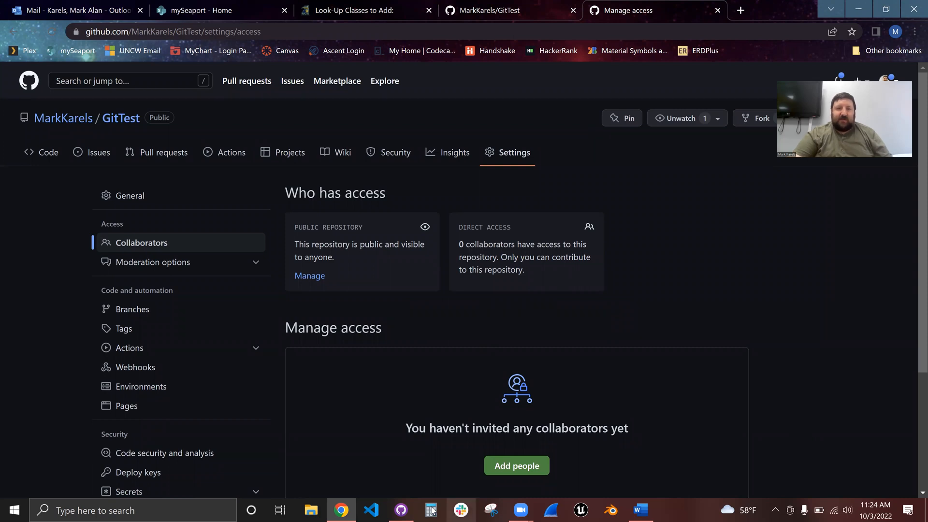
Switch to GitHub Desktop, start cloning a repository, and examine the GitHub.com repositories available to clone.
left_click(402, 511)
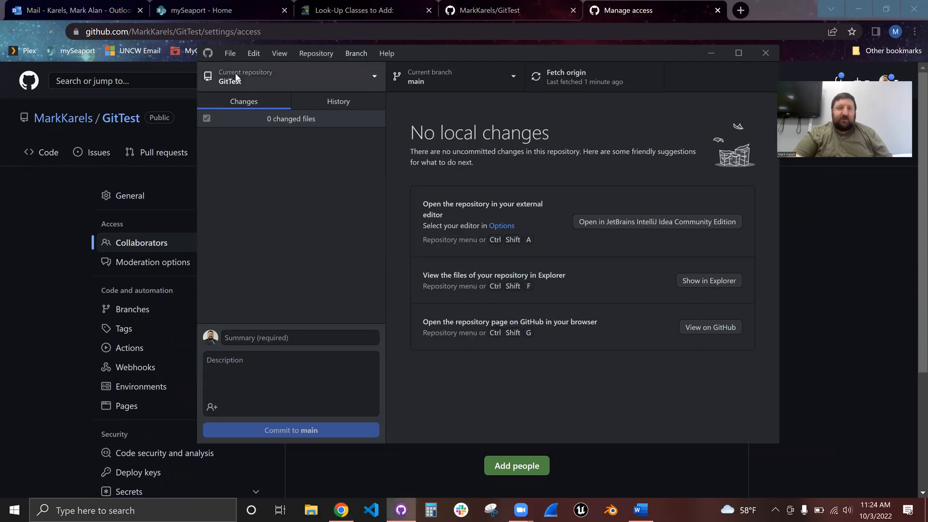
left_click(297, 80)
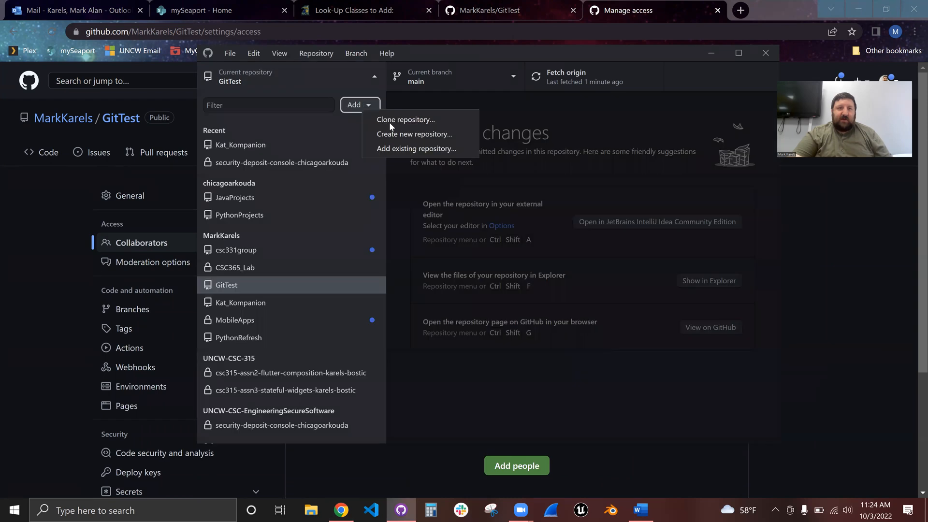
key("ctrl+shift+o")
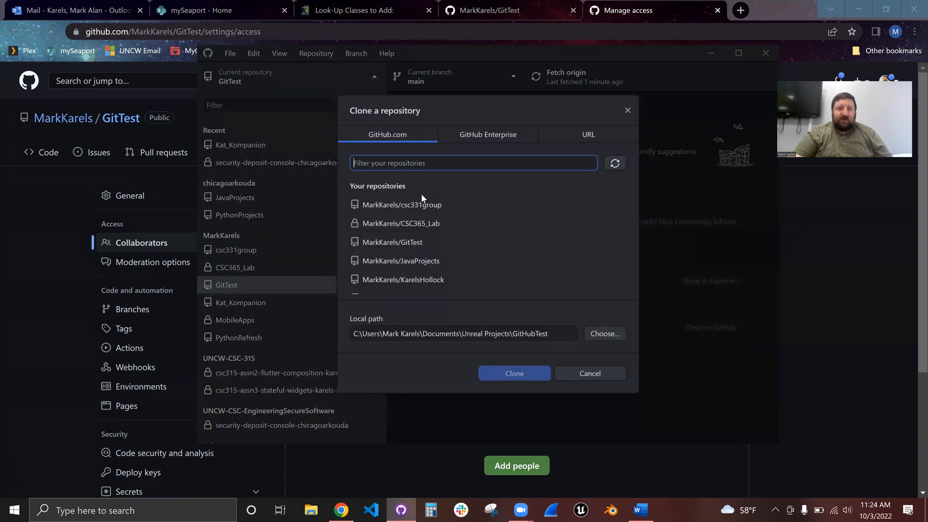
scroll(422, 257, "down", 3)
scroll(422, 257, "down", 2)
scroll(422, 257, "up", 5)
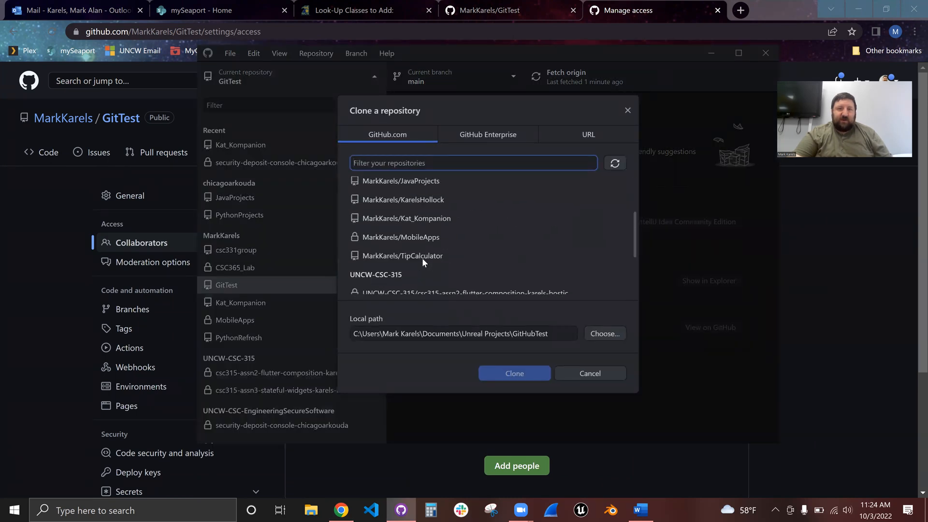
scroll(422, 257, "down", 1)
scroll(422, 257, "down", 5)
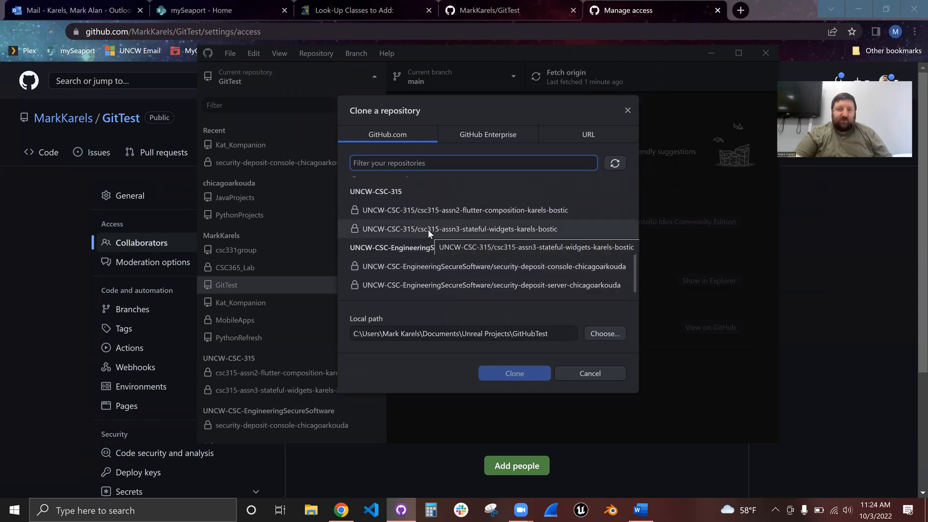
scroll(424, 203, "up", 2)
scroll(424, 203, "up", 2)
Choose the Unreal Projects folder in Documents as the local path for the clone, and cancel the cloning.
left_click(612, 333)
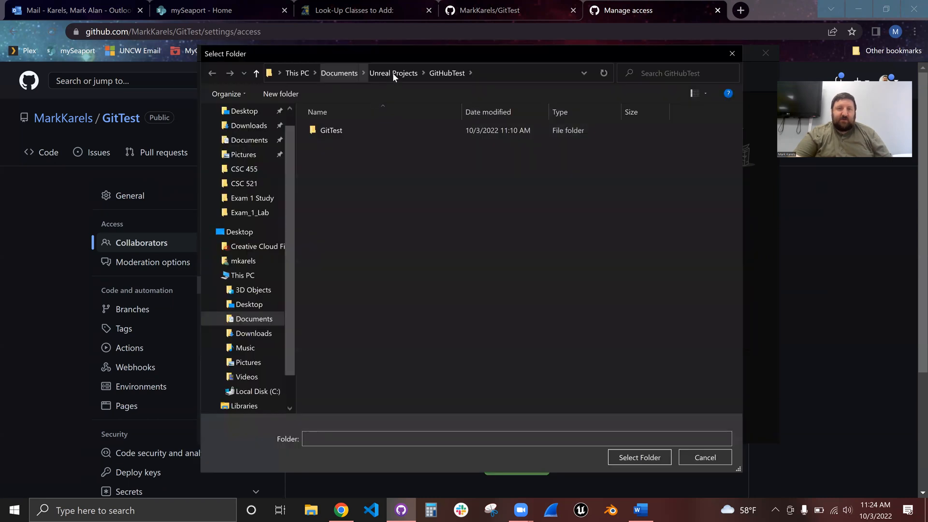
left_click(393, 72)
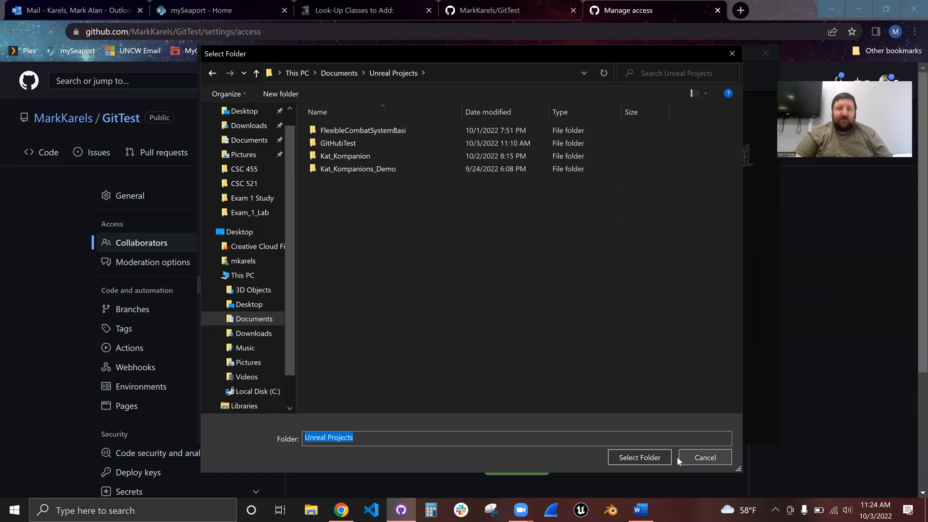
left_click(640, 458)
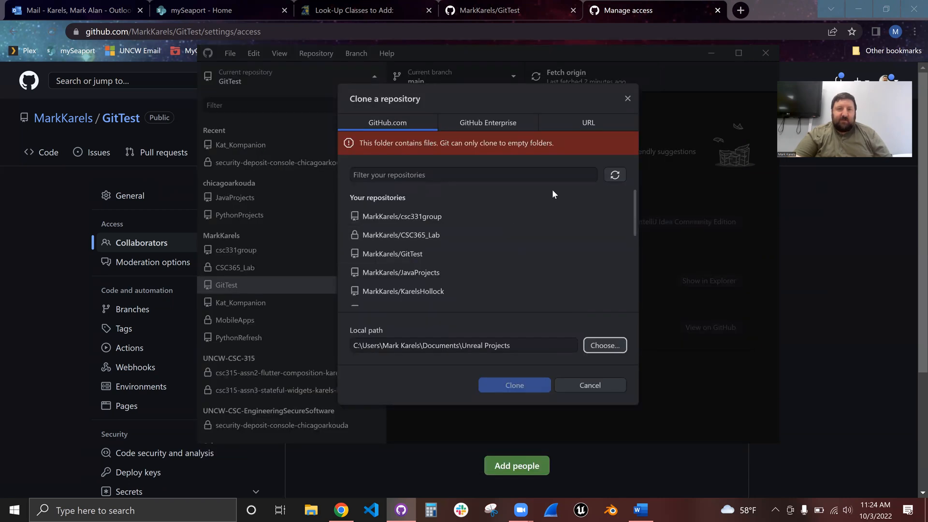
left_click(525, 182)
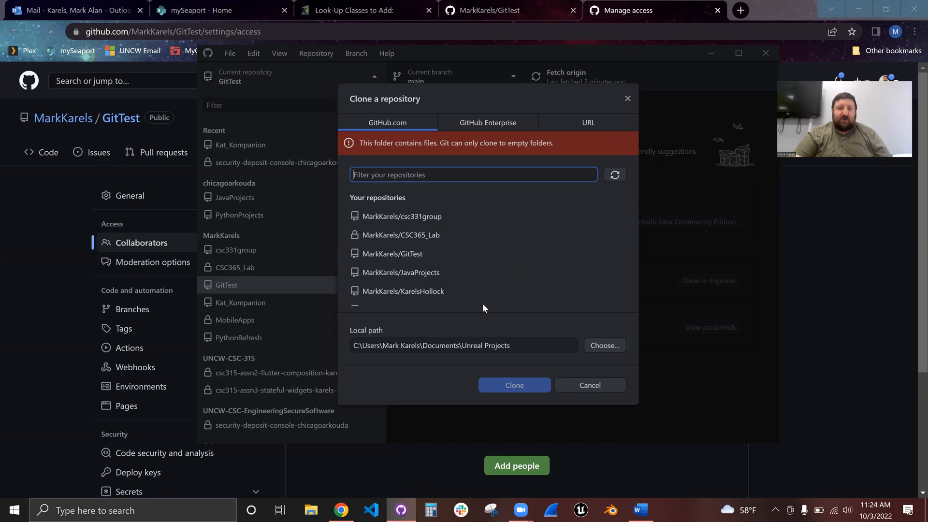
left_click(582, 385)
Fetch origin for the GitTest repository, and look over its branches and the list of local repositories.
left_click(318, 60)
left_click(295, 74)
left_click(295, 74)
left_click(623, 79)
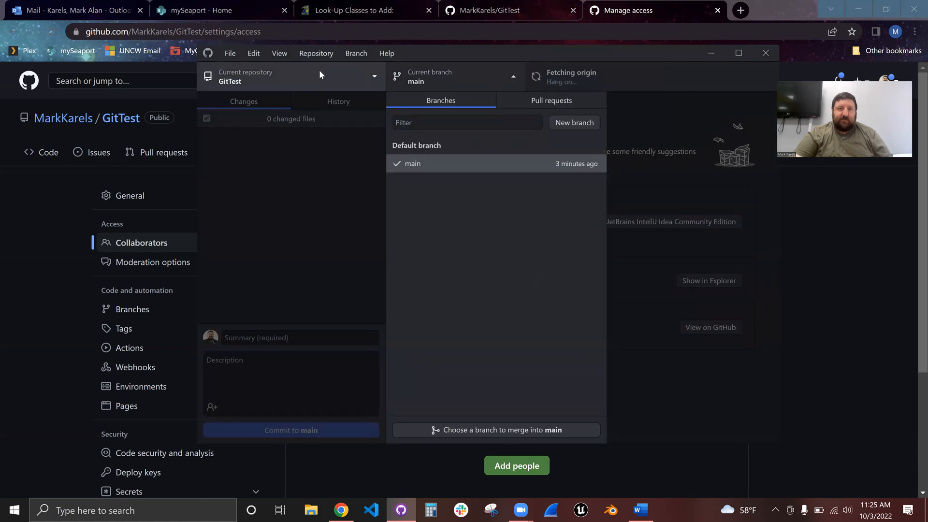
left_click(314, 71)
left_click(453, 81)
left_click(338, 74)
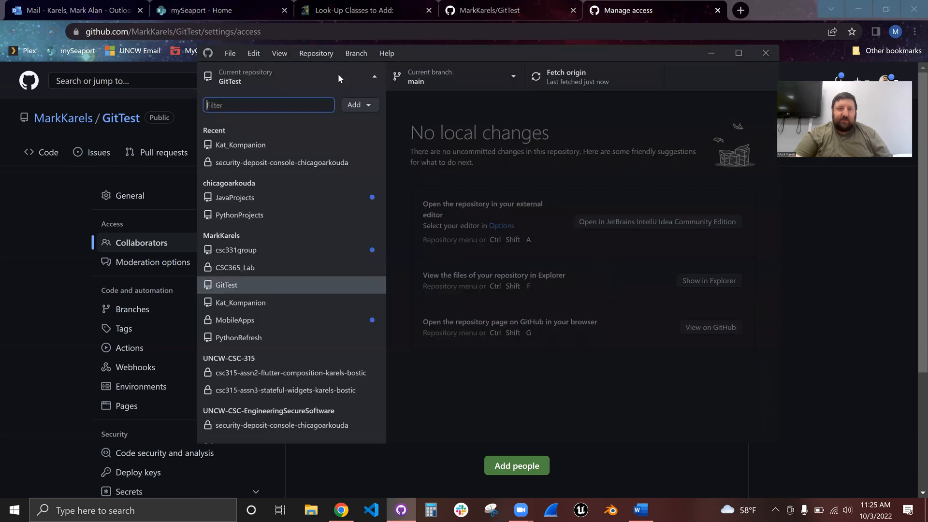
left_click(435, 247)
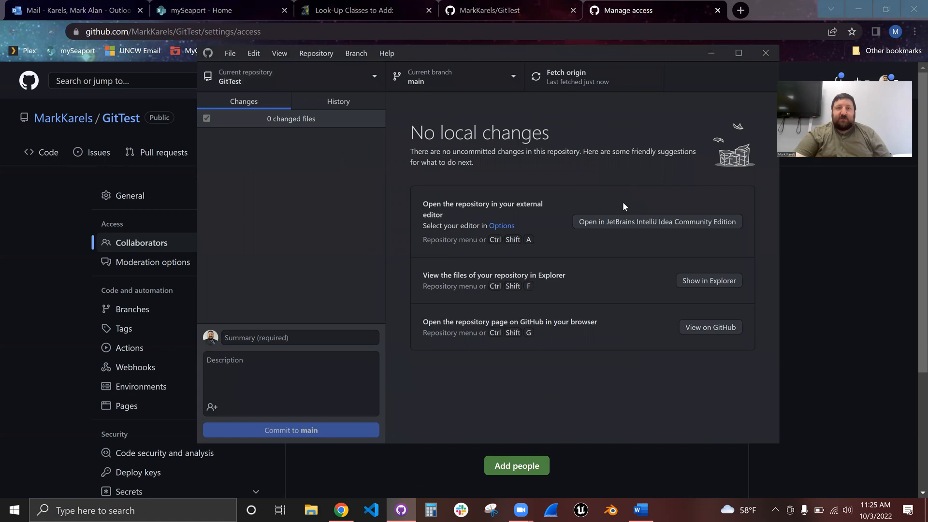